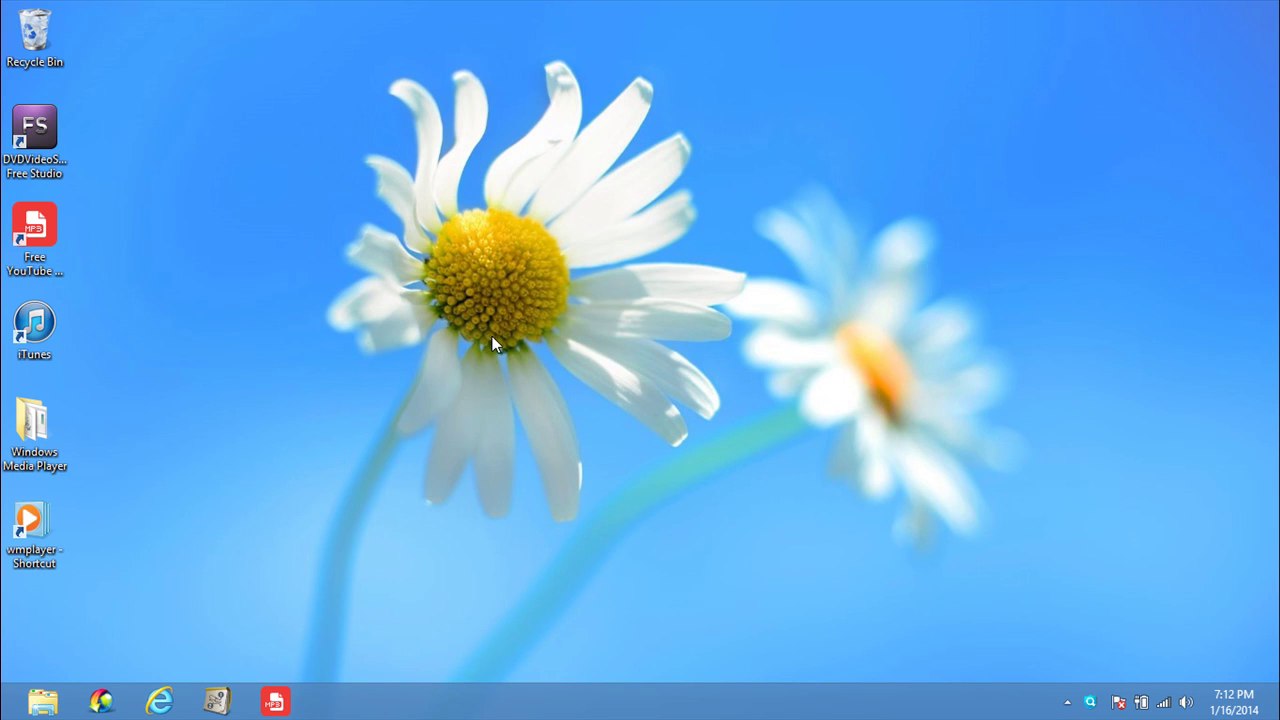
pyautogui.moveTo(342, 174); pyautogui.dragTo(760, 424)
# Open Internet Explorer and go to the Google home page
pyautogui.click(160, 701)
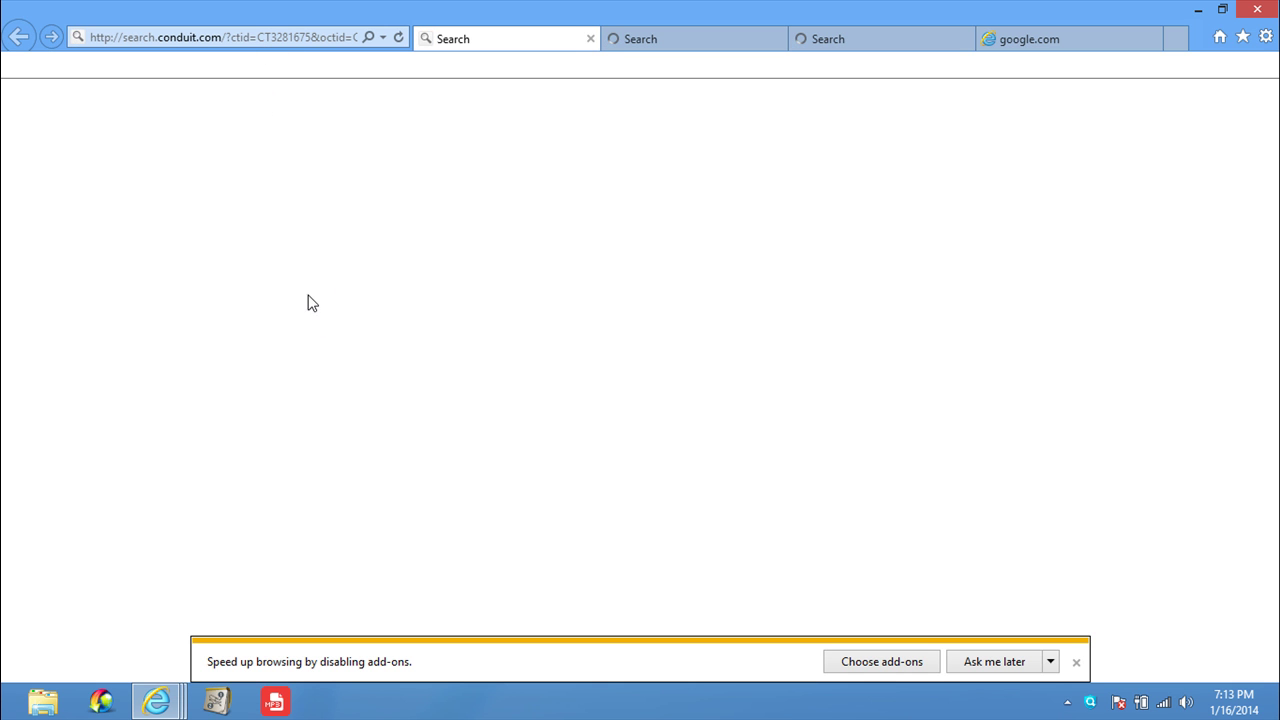
pyautogui.click(303, 39)
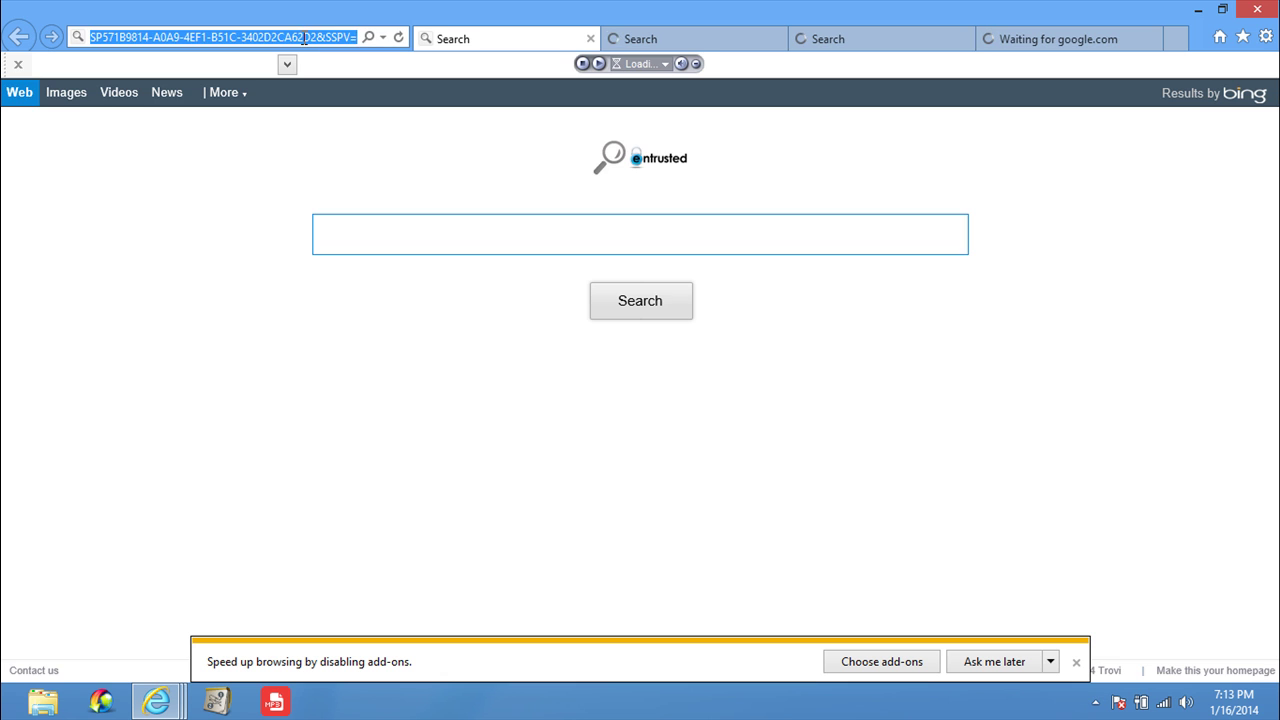
pyautogui.write('g')
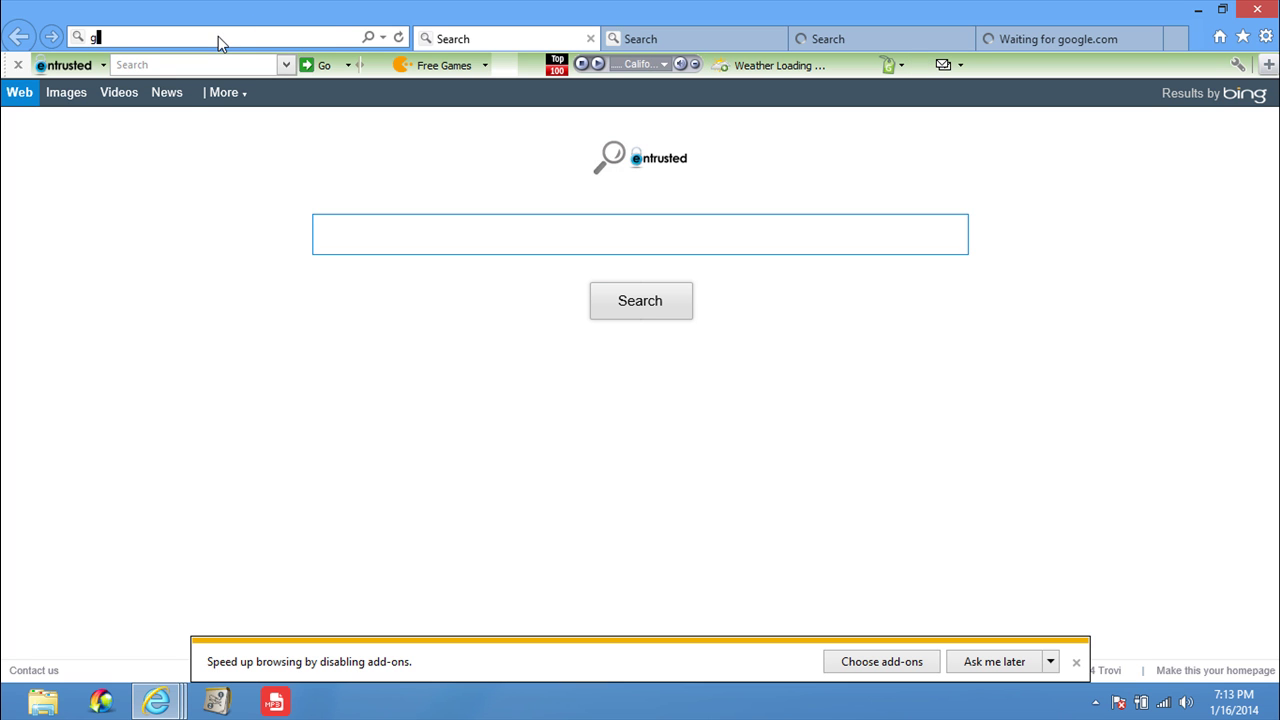
pyautogui.write('oogle')
pyautogui.press('Return')
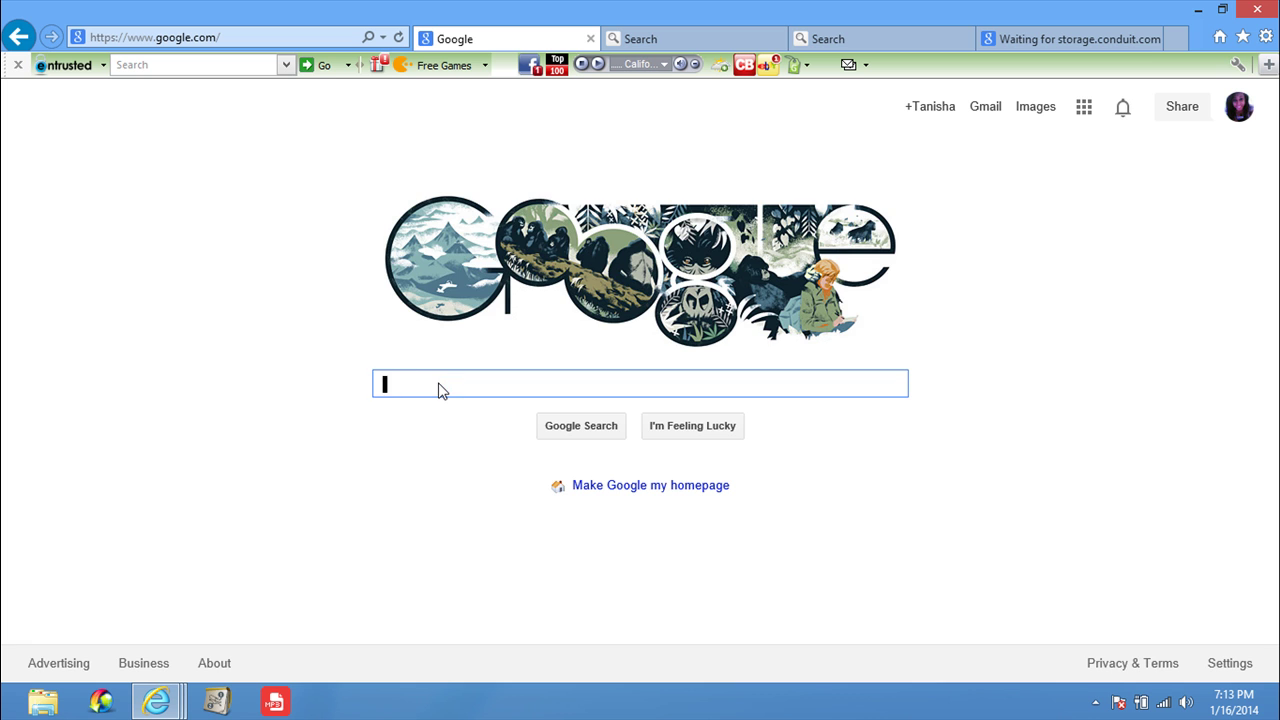
# Search Google for "classic shell" and open the official classicshell.net result
pyautogui.write('cla')
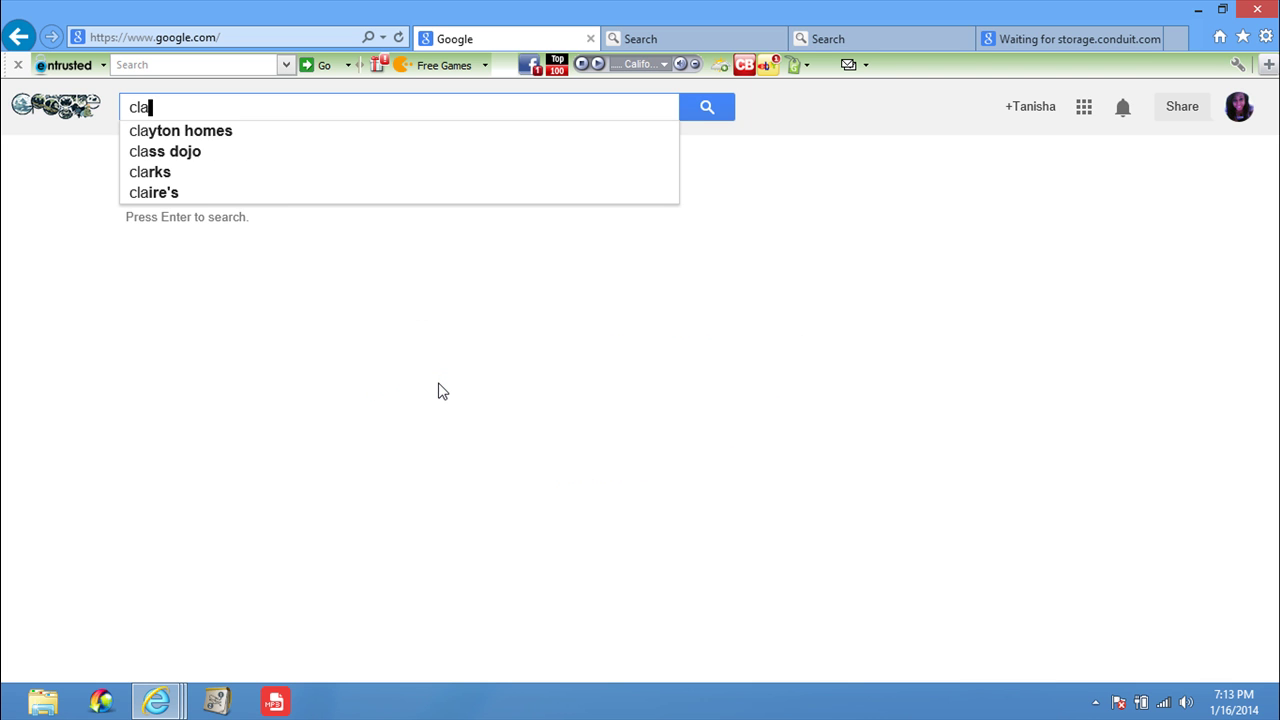
pyautogui.write('ssic shell')
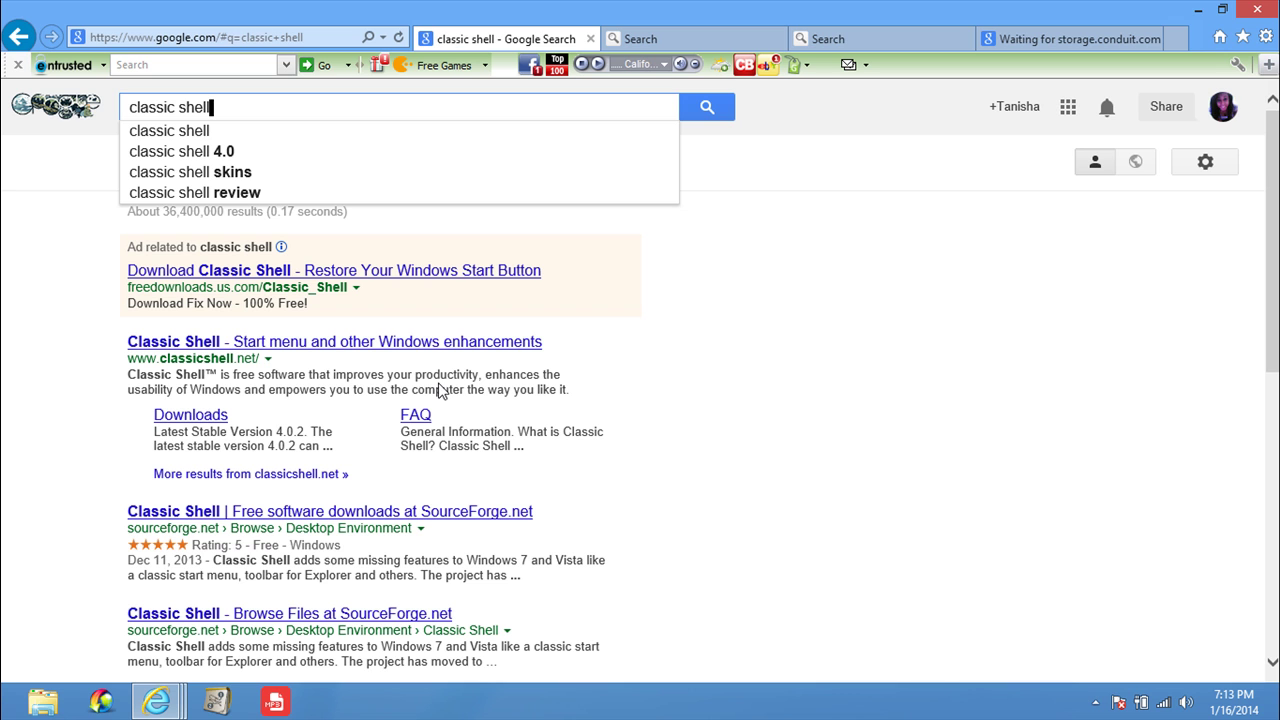
pyautogui.click(372, 373)
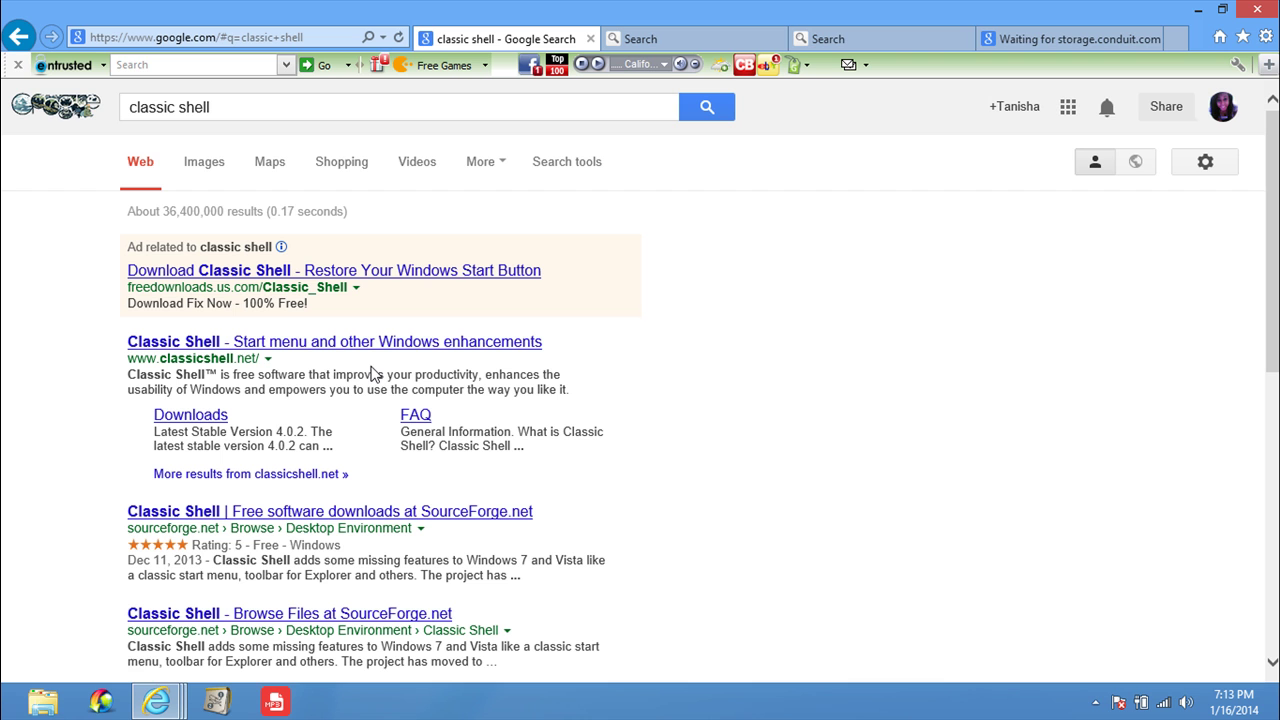
pyautogui.click(313, 343)
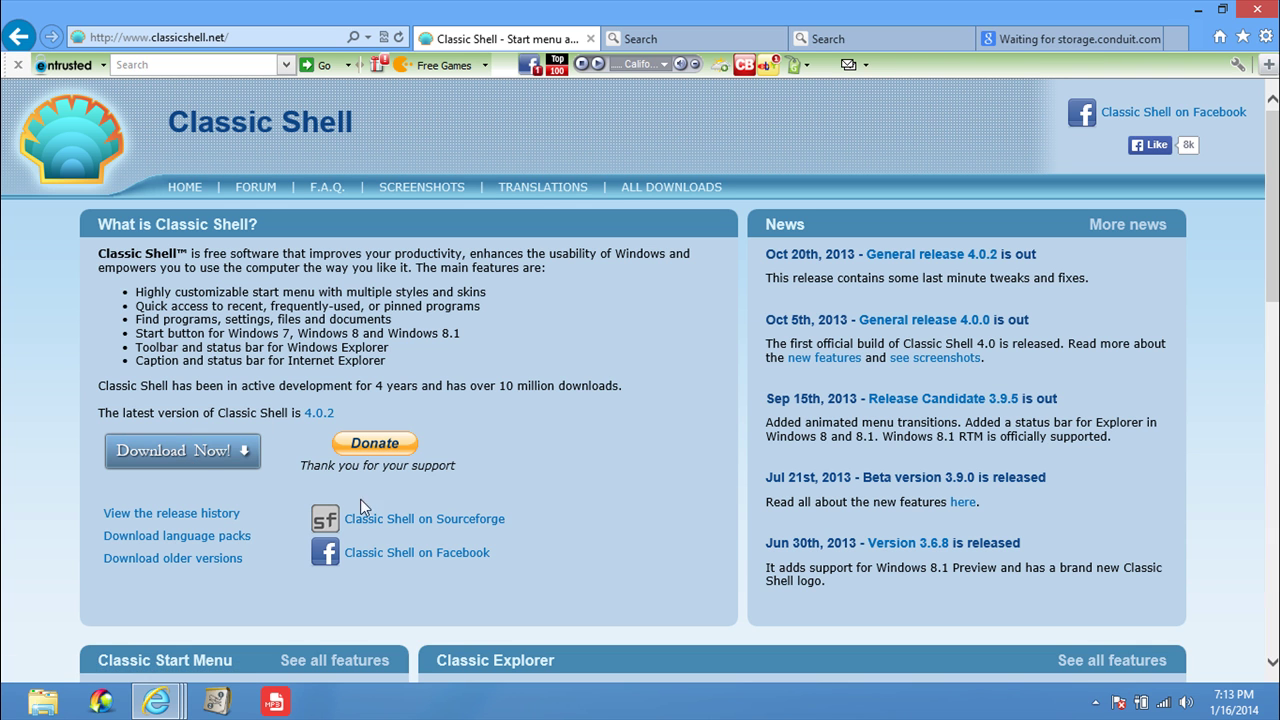
# Download and run ClassicShellSetup_4_0_2.exe, continuing past the setup wizard's opening page
pyautogui.click(210, 461)
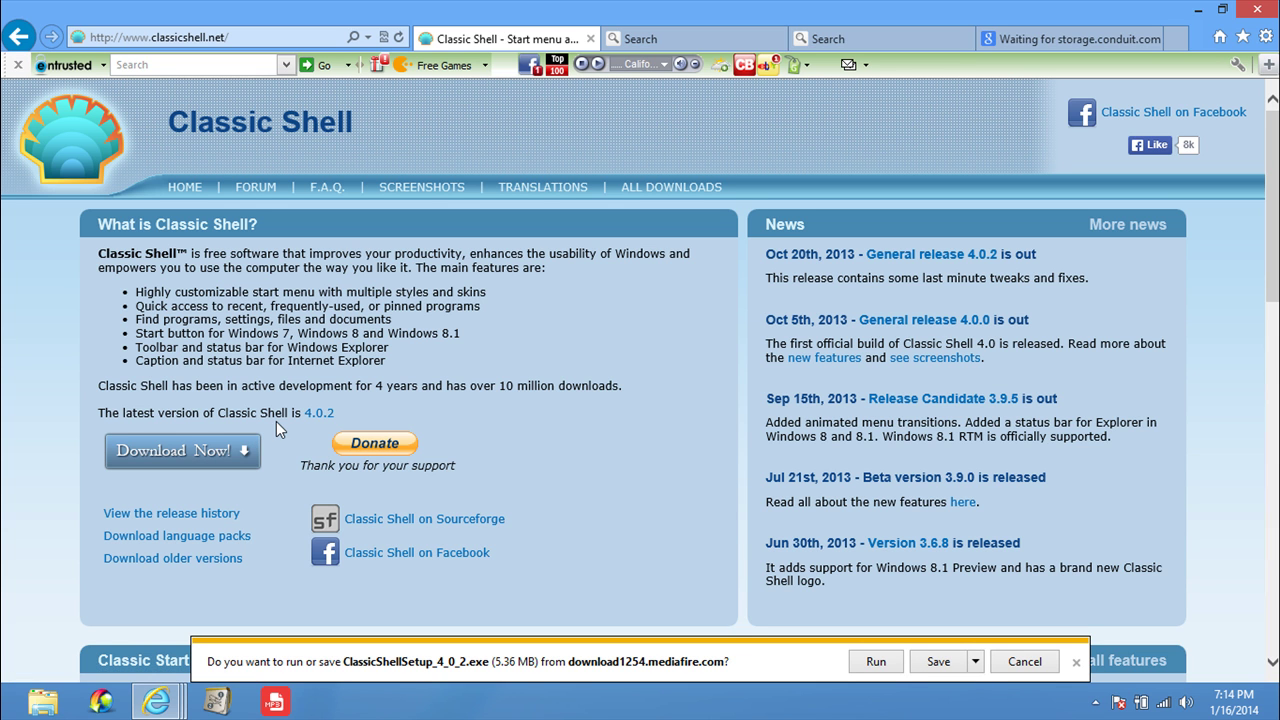
pyautogui.click(876, 662)
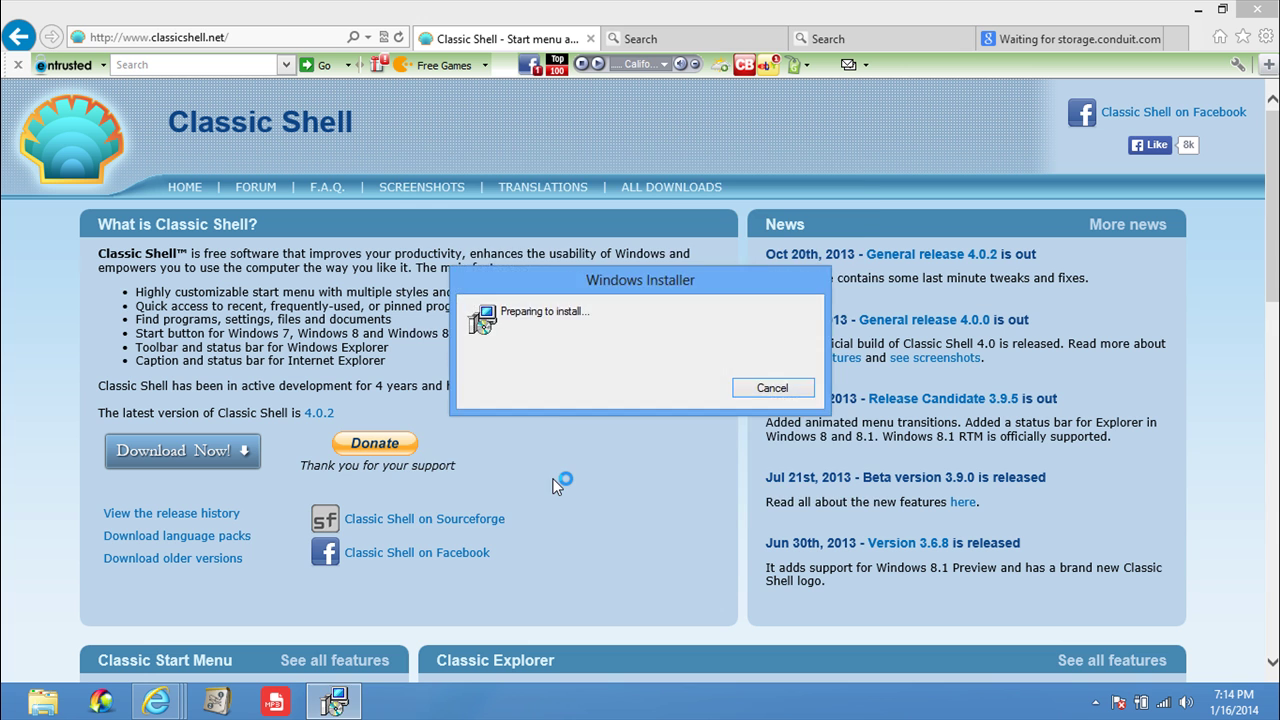
pyautogui.click(713, 500)
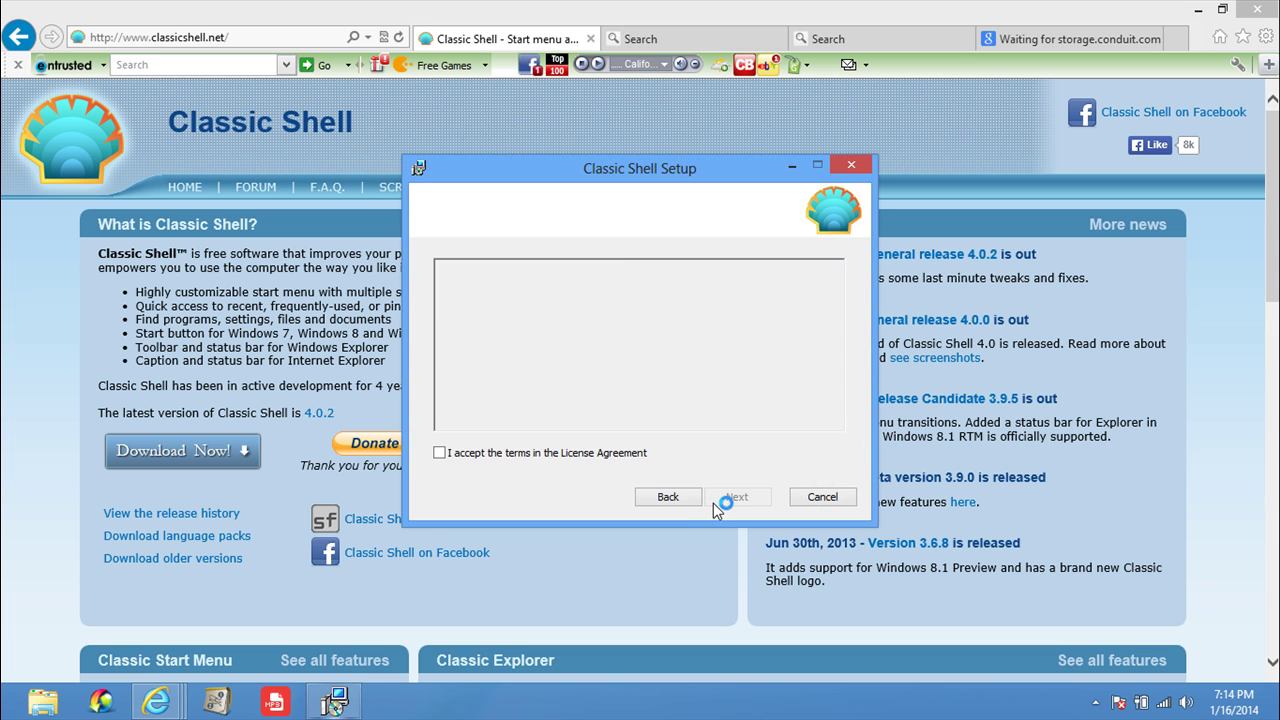
# Accept the license agreement and install Classic Shell with the default features and location
pyautogui.click(560, 452)
pyautogui.click(737, 497)
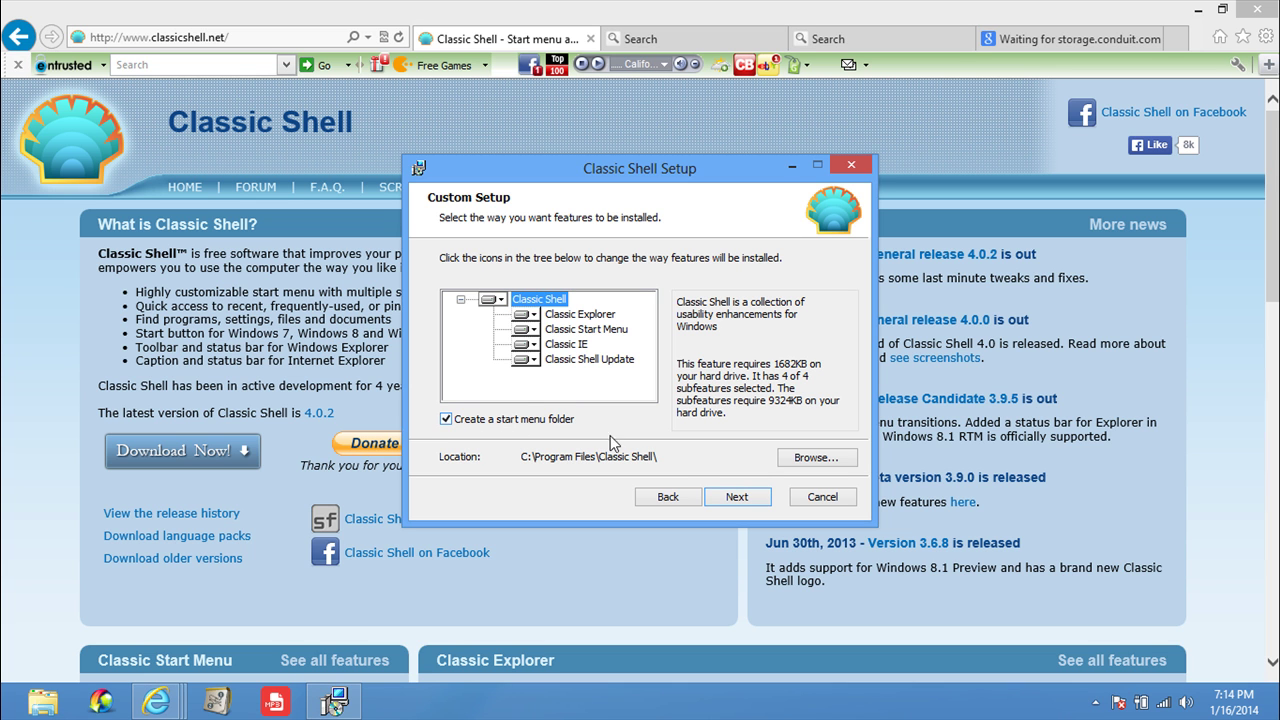
pyautogui.click(727, 497)
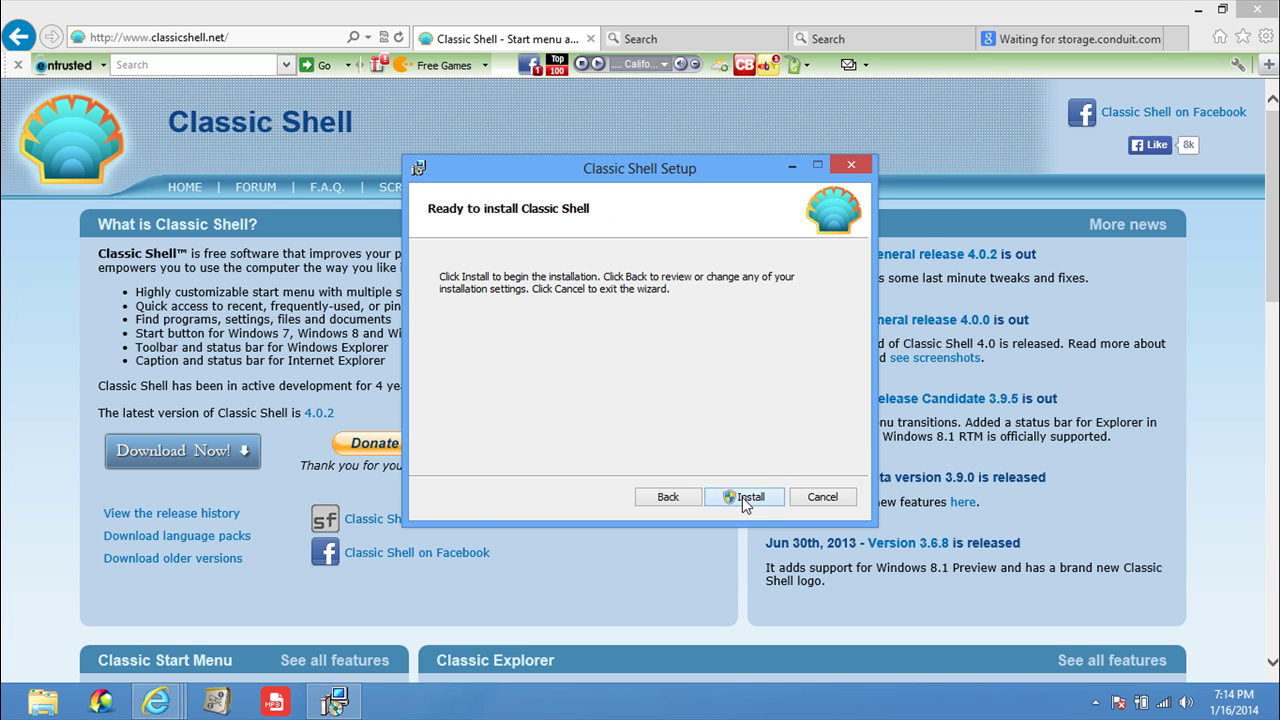
pyautogui.click(742, 497)
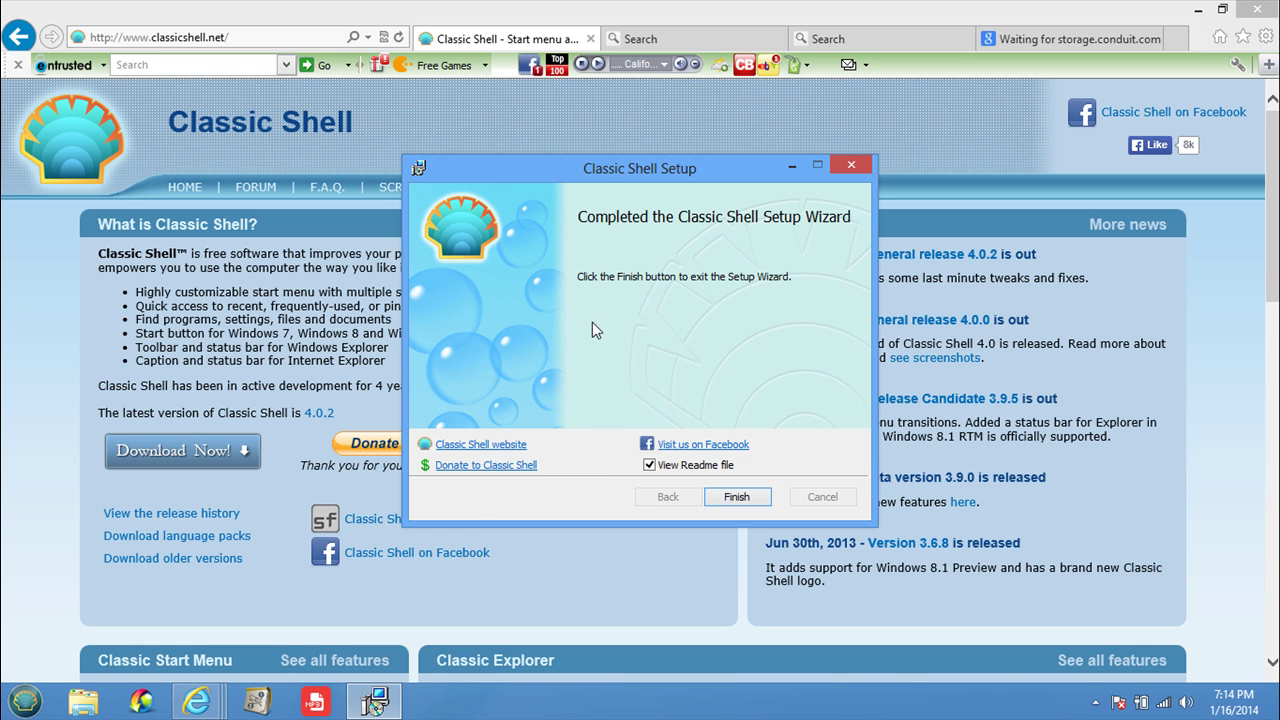
# Finish the Classic Shell setup wizard with viewing the Readme file turned off
pyautogui.moveTo(600, 171); pyautogui.dragTo(590, 140)
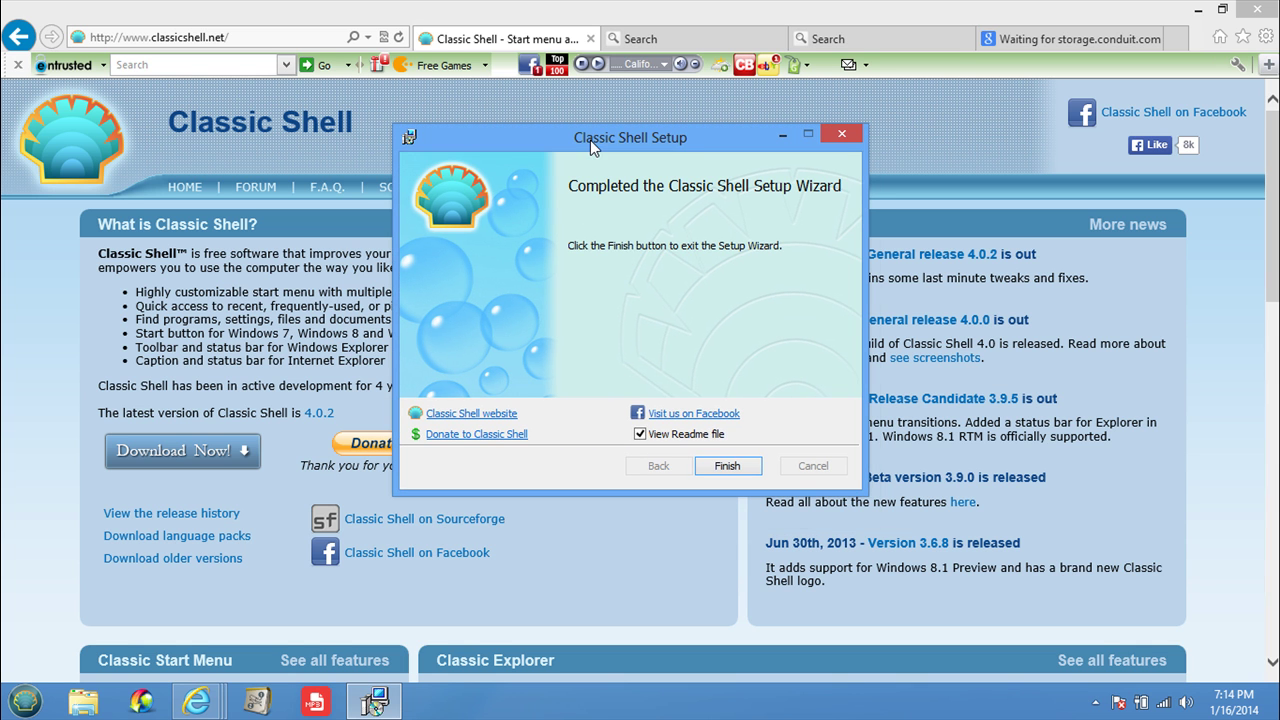
pyautogui.click(644, 437)
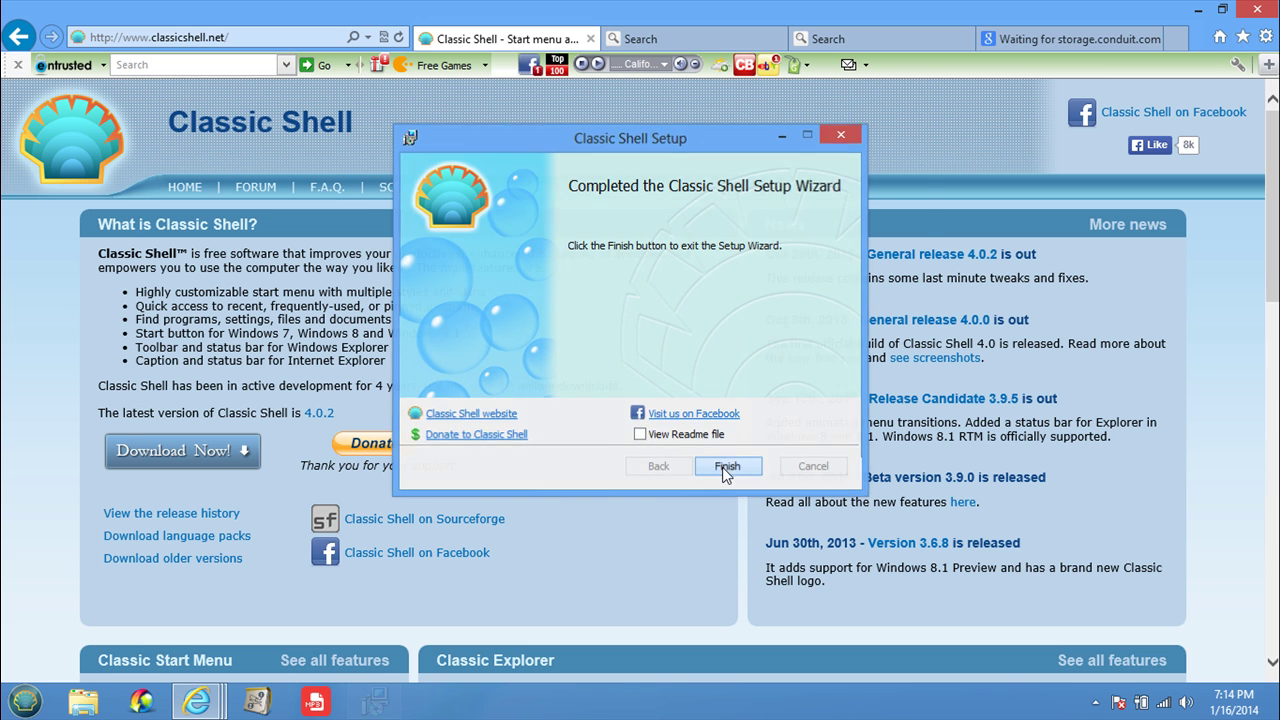
pyautogui.click(722, 467)
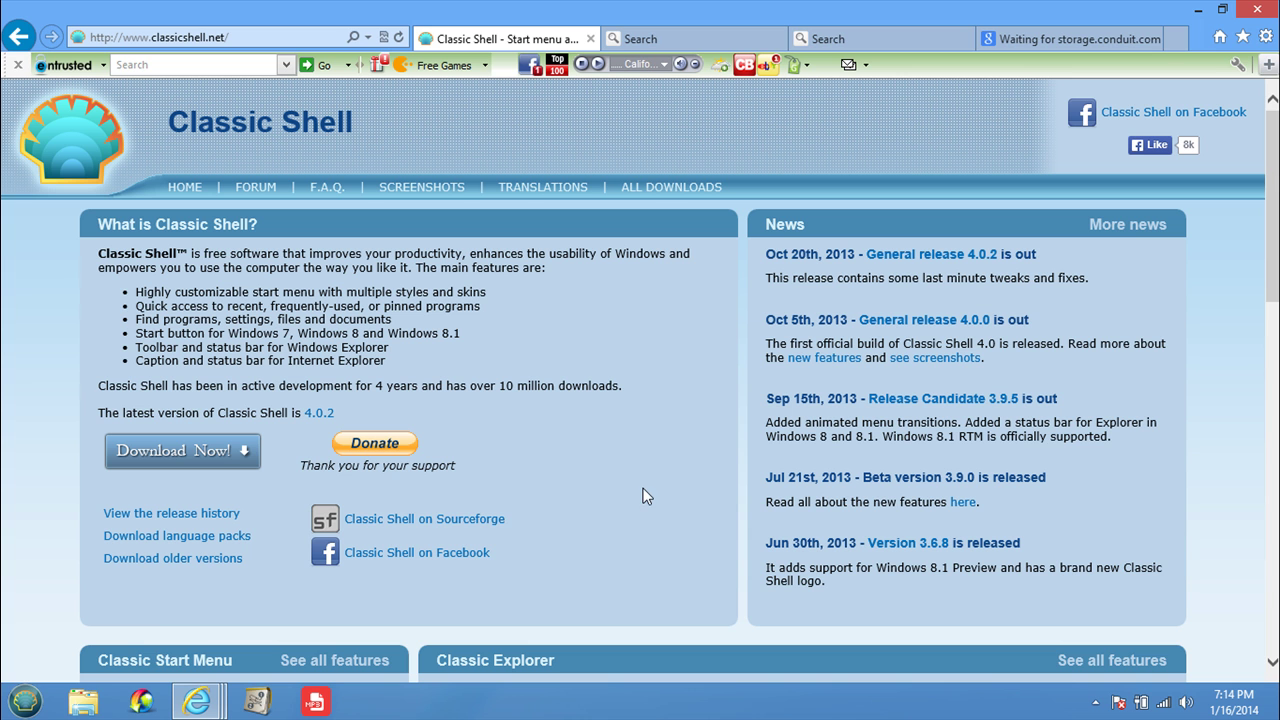
# Open the Classic Start Menu settings and review the basic settings, from click actions through shutdown command to Skip Metro screen
pyautogui.click(26, 703)
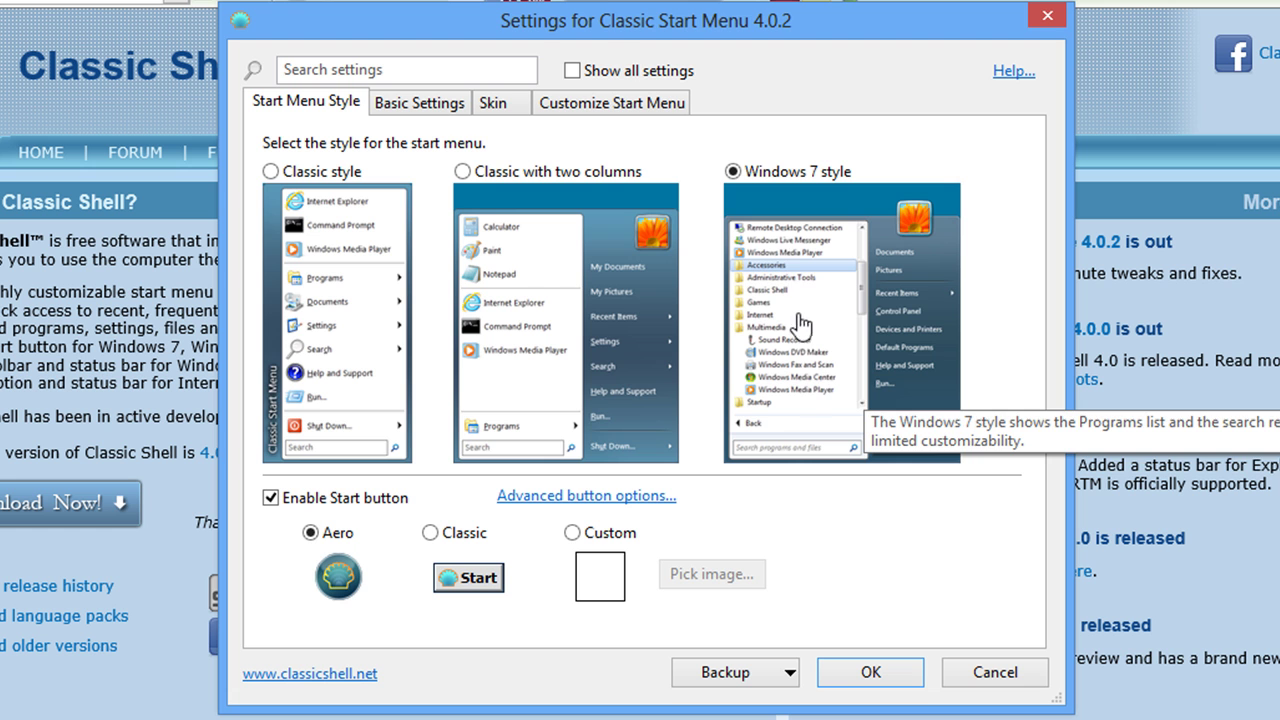
pyautogui.click(437, 105)
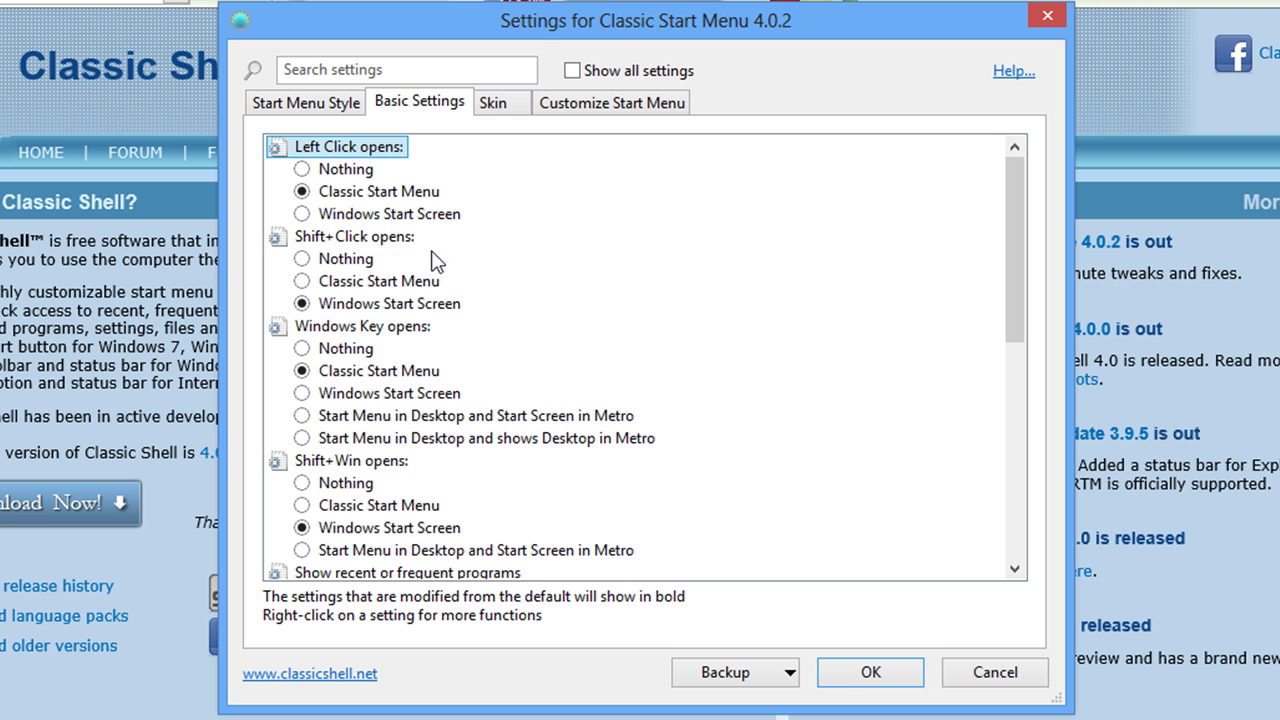
pyautogui.scroll(-7, 836, 254)
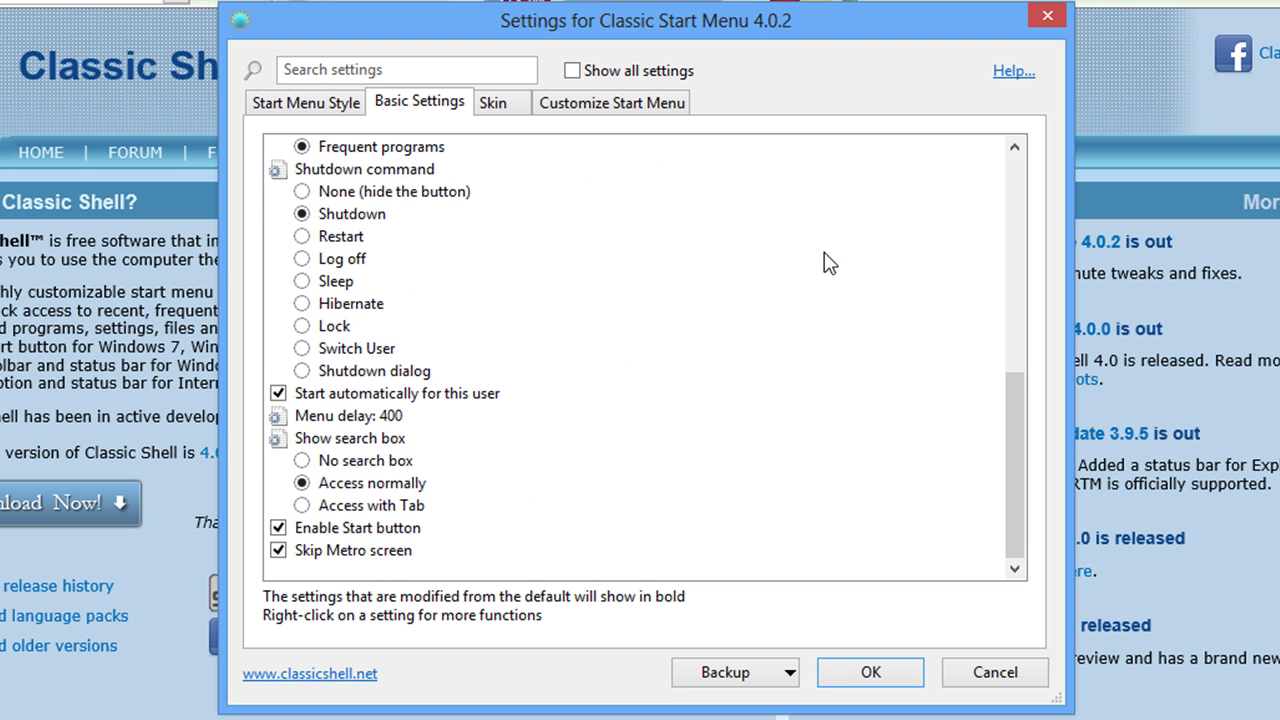
pyautogui.scroll(2, 828, 260)
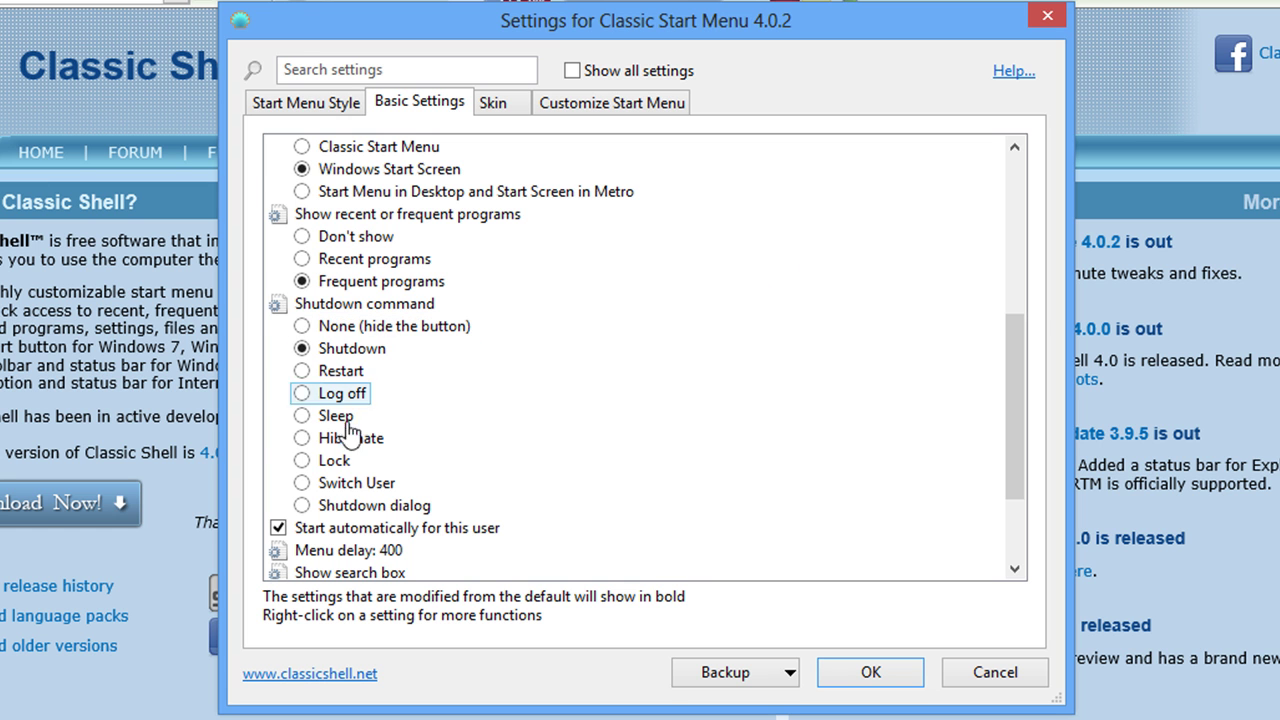
pyautogui.scroll(-2, 630, 340)
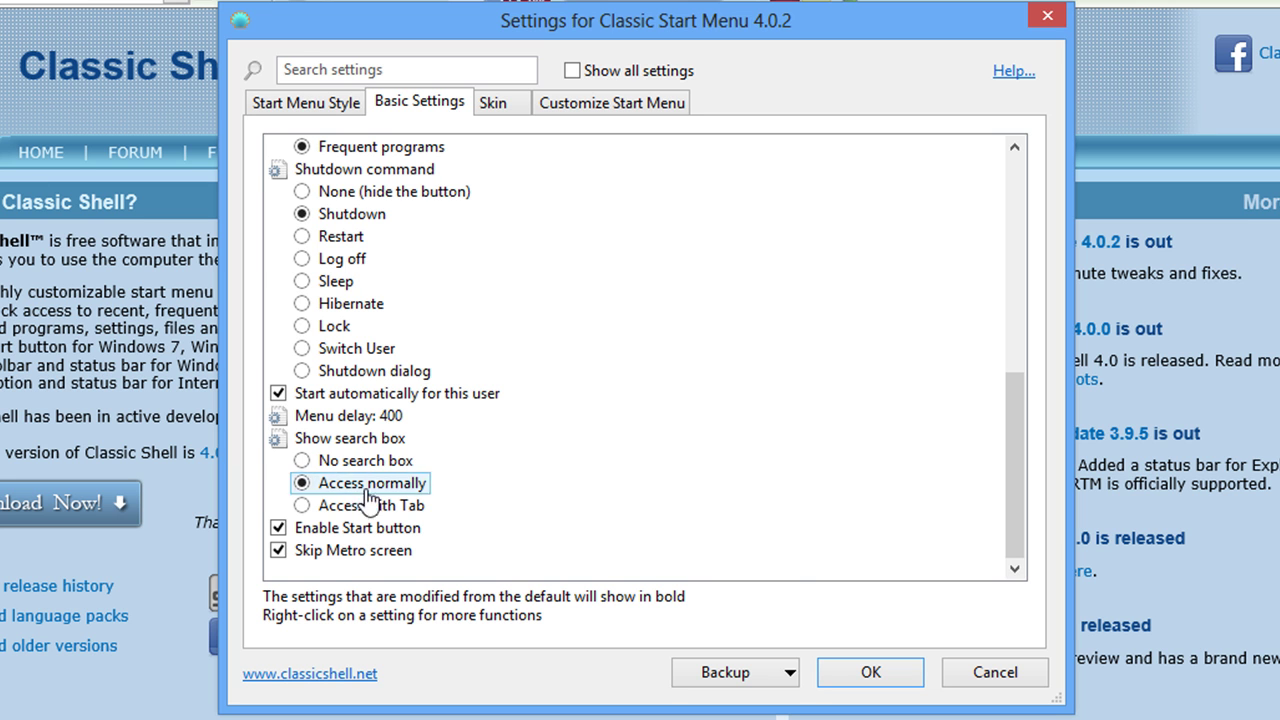
pyautogui.moveTo(326, 566)
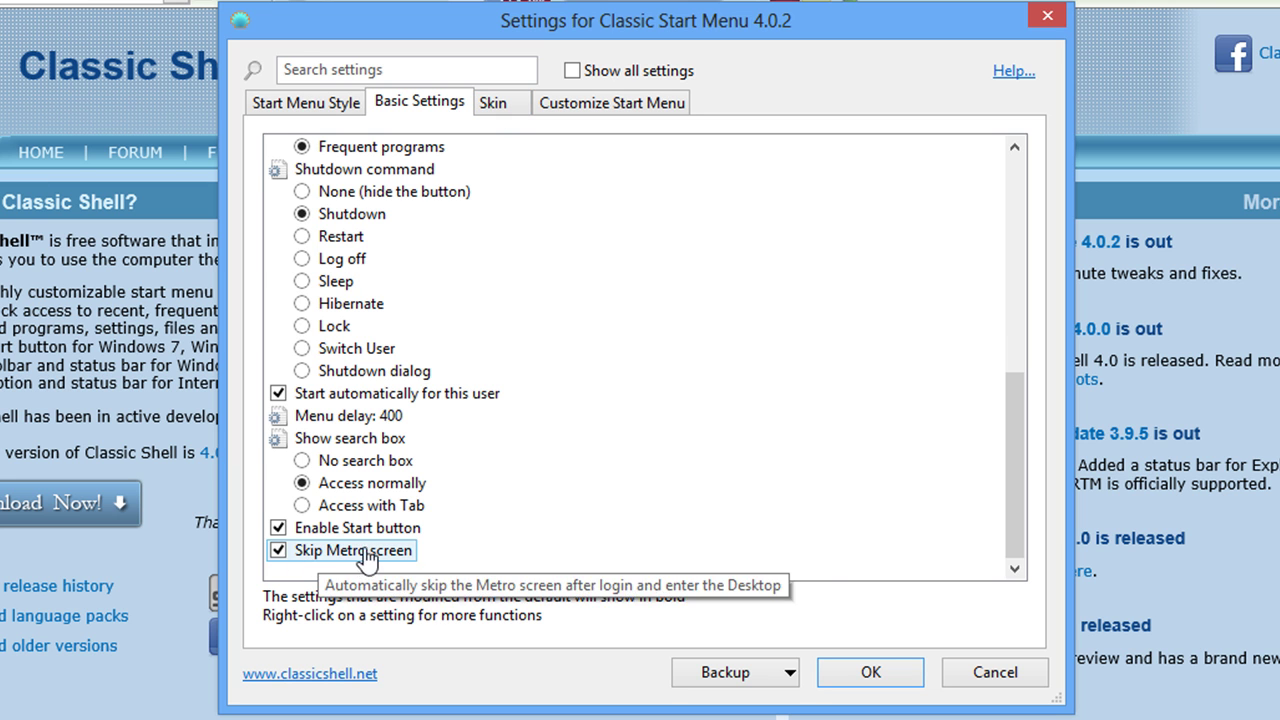
# Review the available start menu skins and skin options, and the list of customizable menu items
pyautogui.click(492, 104)
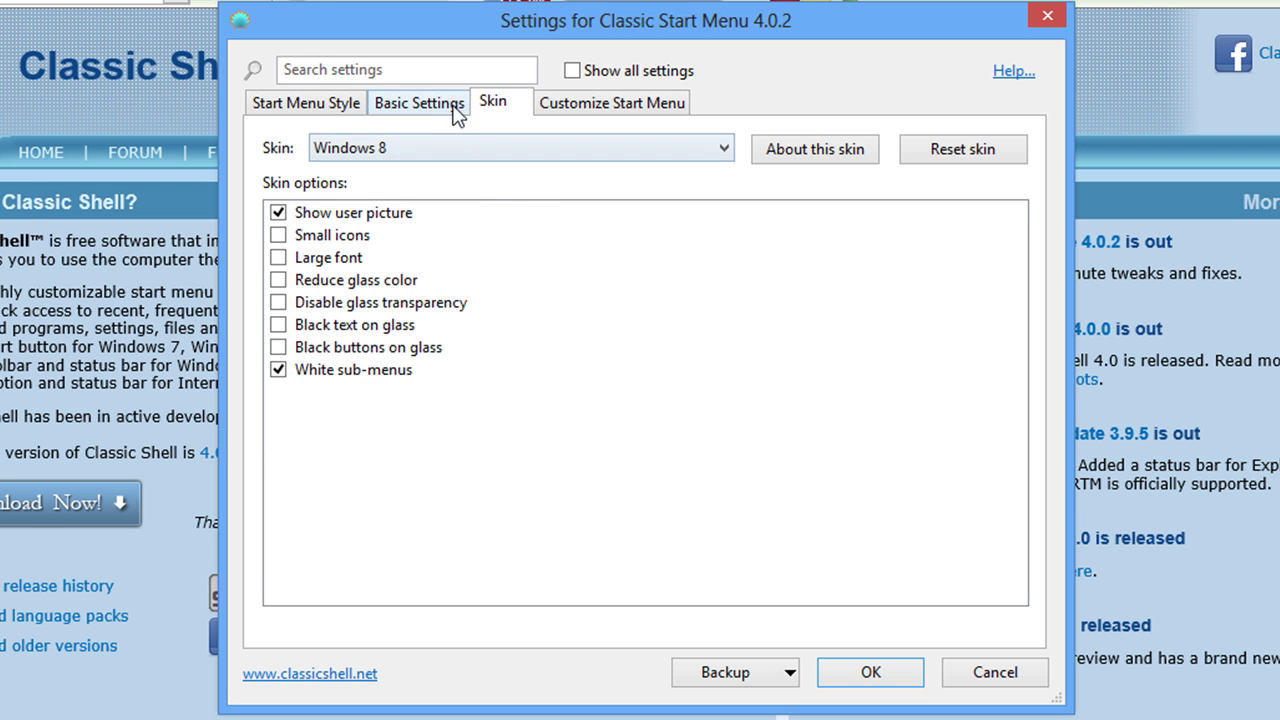
pyautogui.click(723, 149)
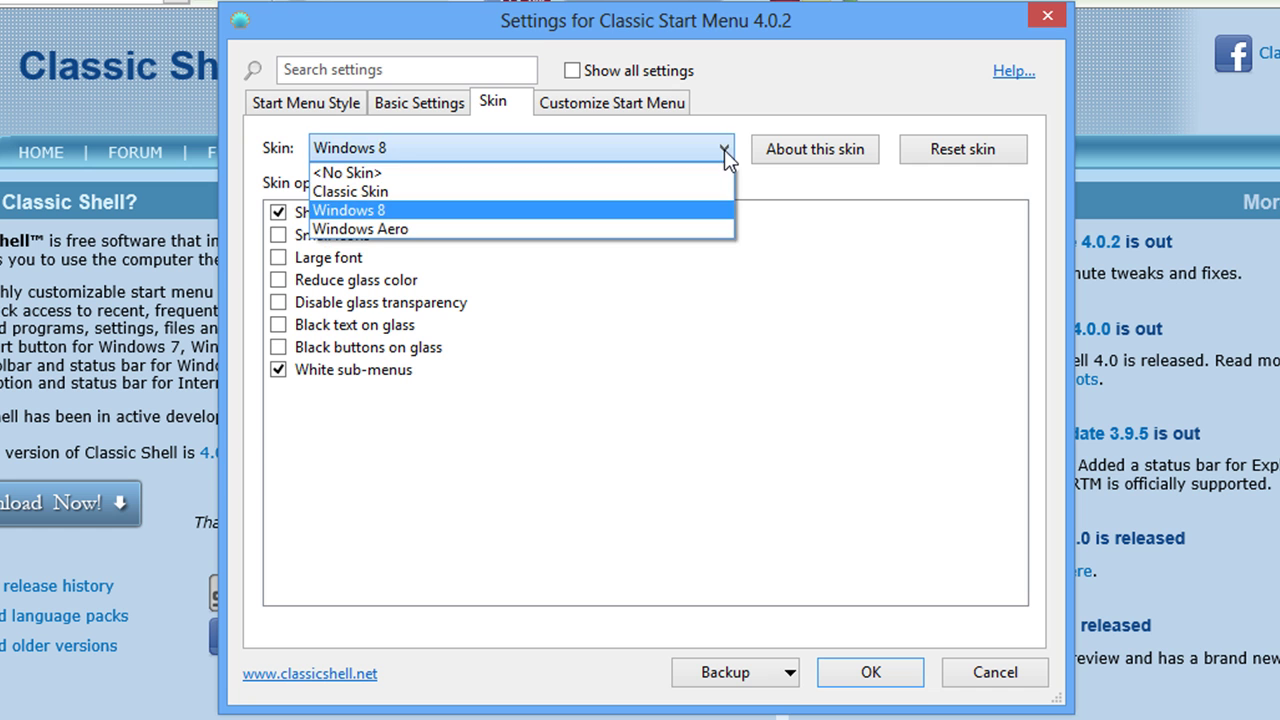
pyautogui.click(724, 149)
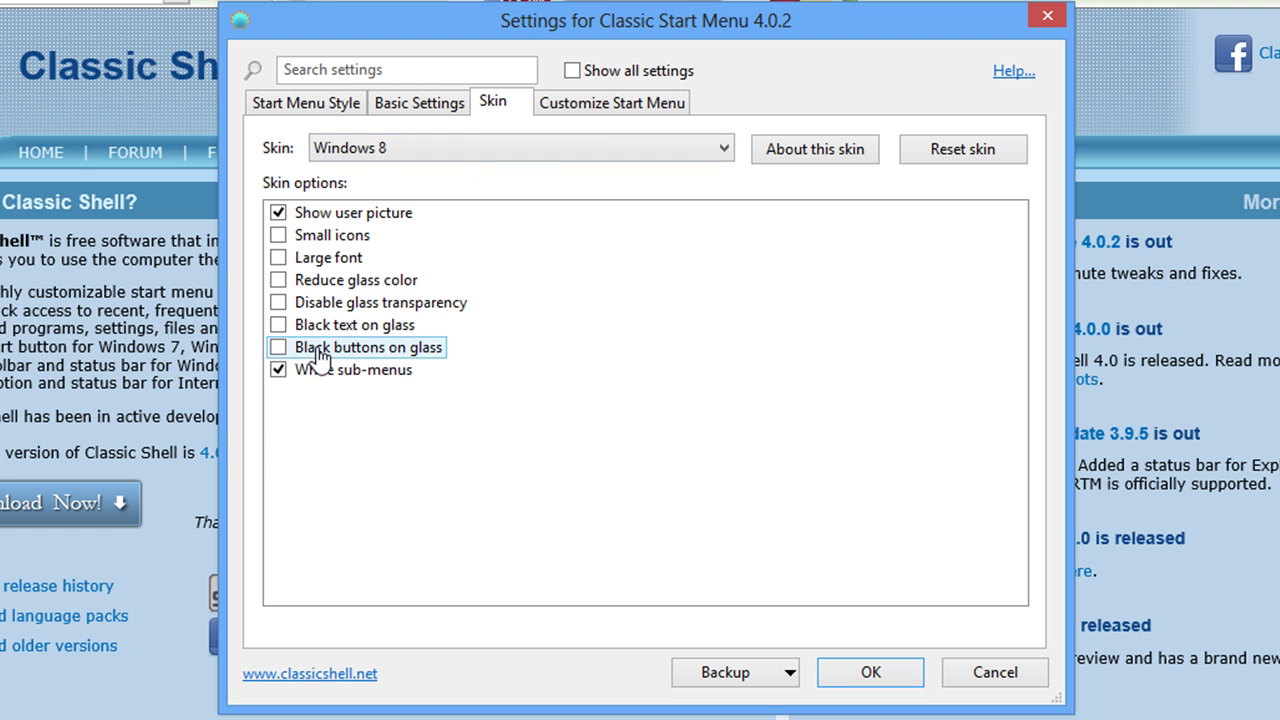
pyautogui.click(600, 110)
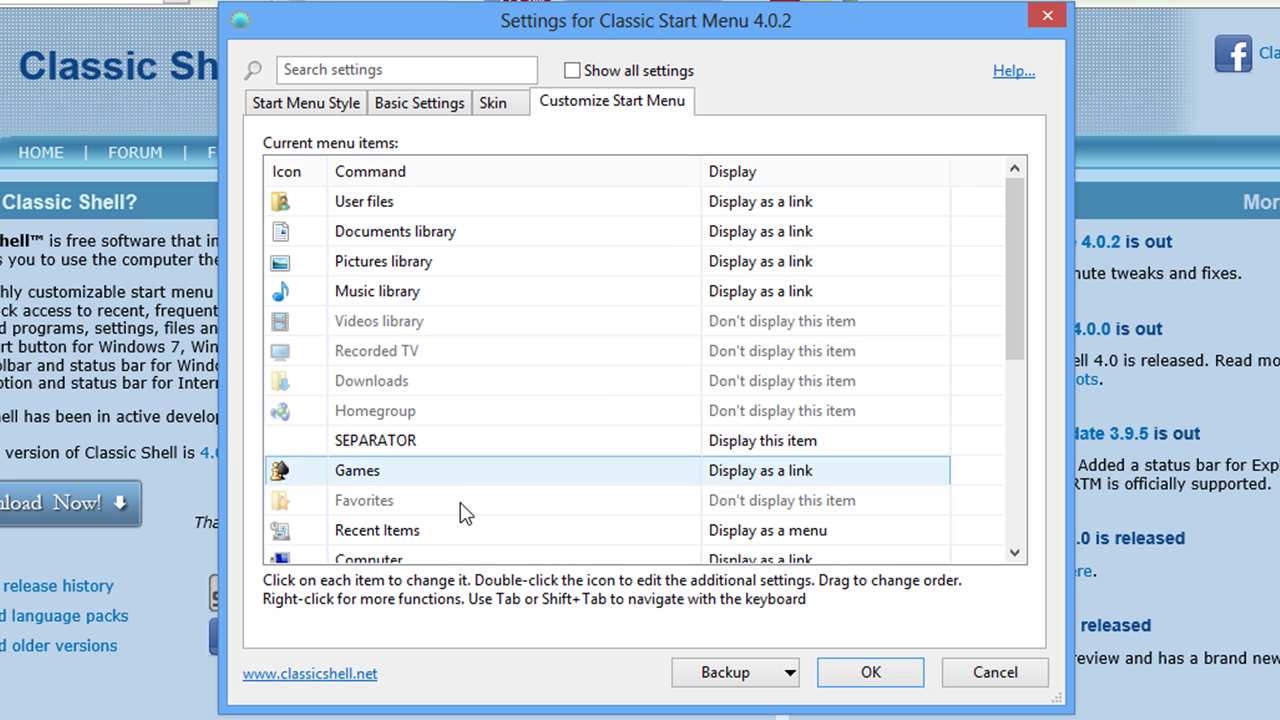
pyautogui.moveTo(1013, 218); pyautogui.dragTo(997, 484)
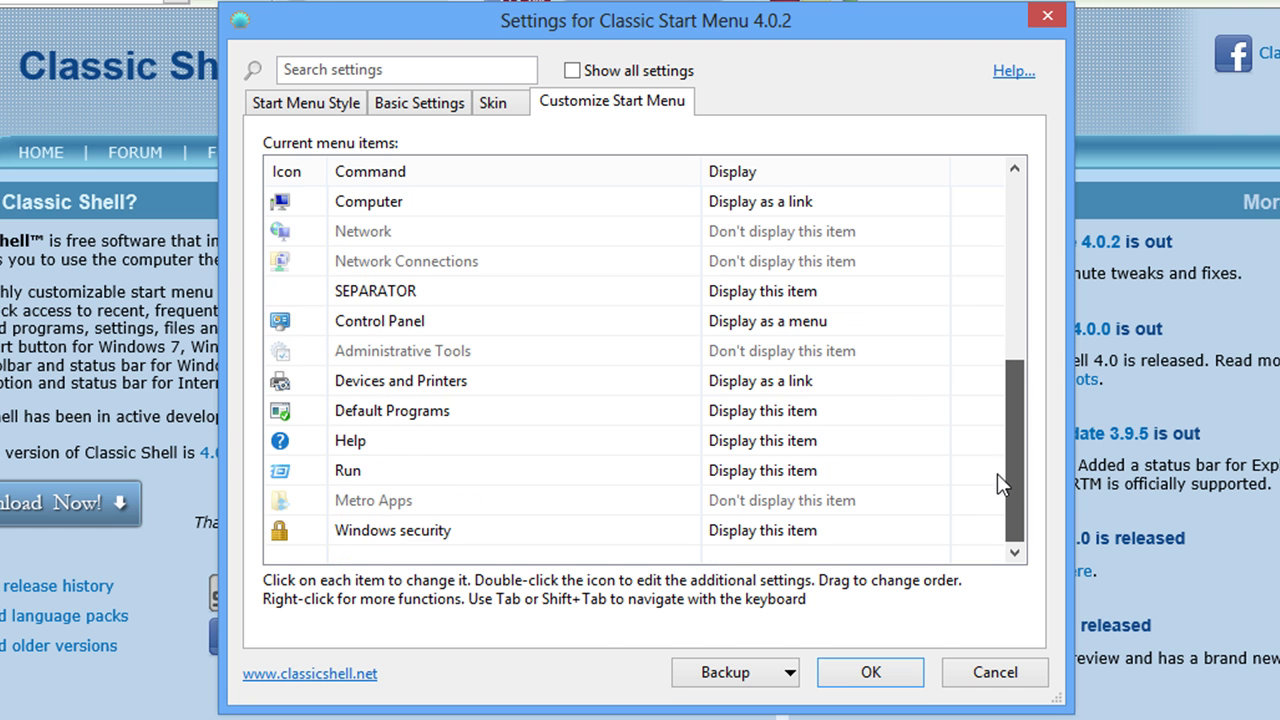
# Examine the backup options for the start menu settings
pyautogui.click(789, 672)
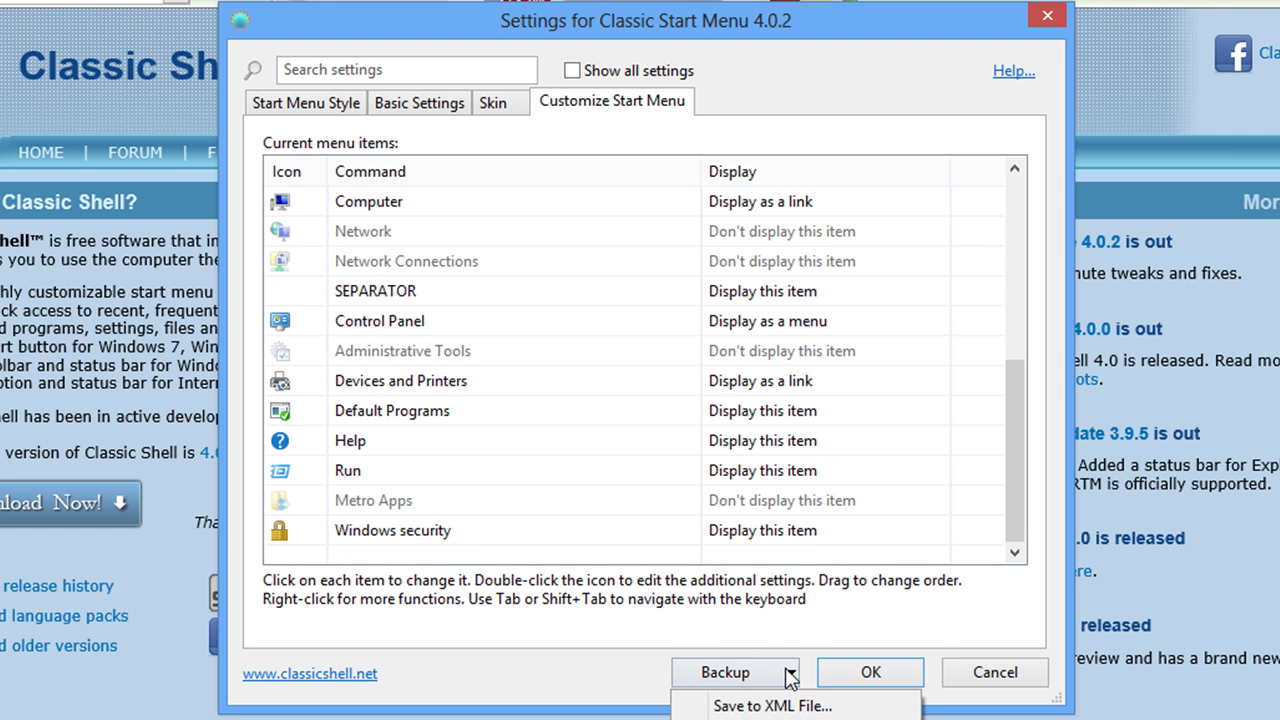
pyautogui.click(789, 675)
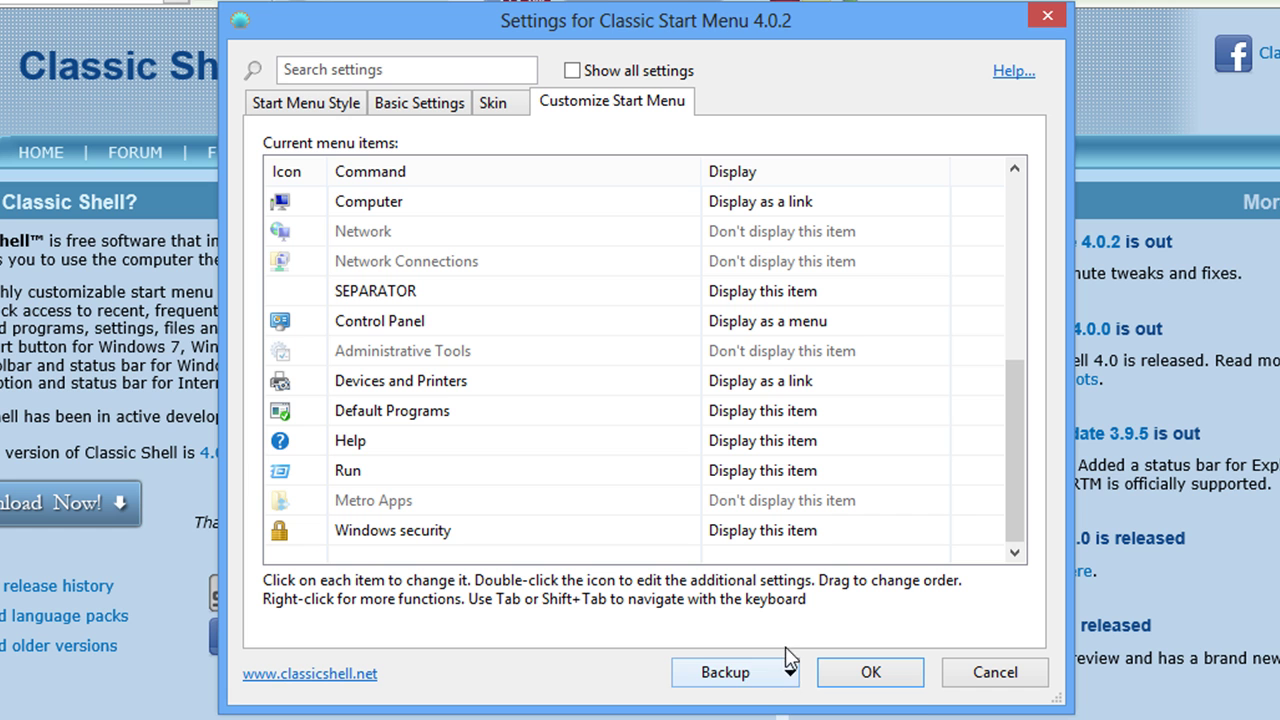
pyautogui.click(790, 673)
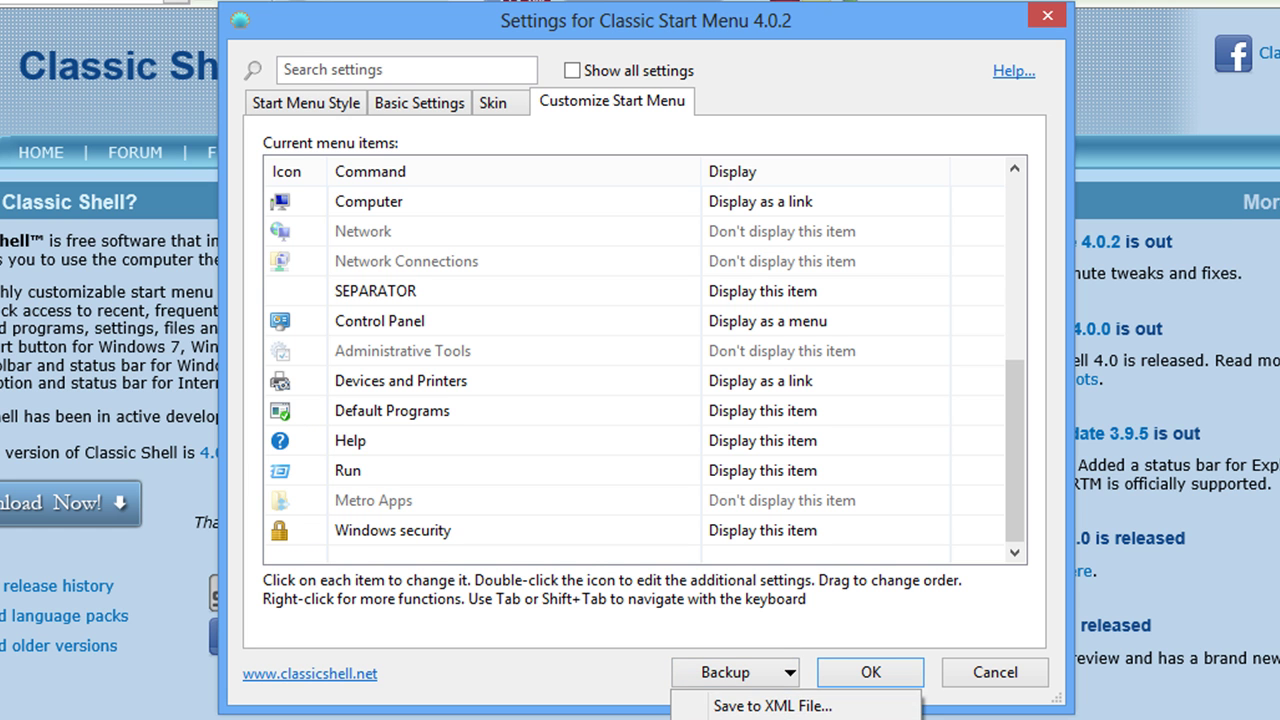
pyautogui.click(783, 641)
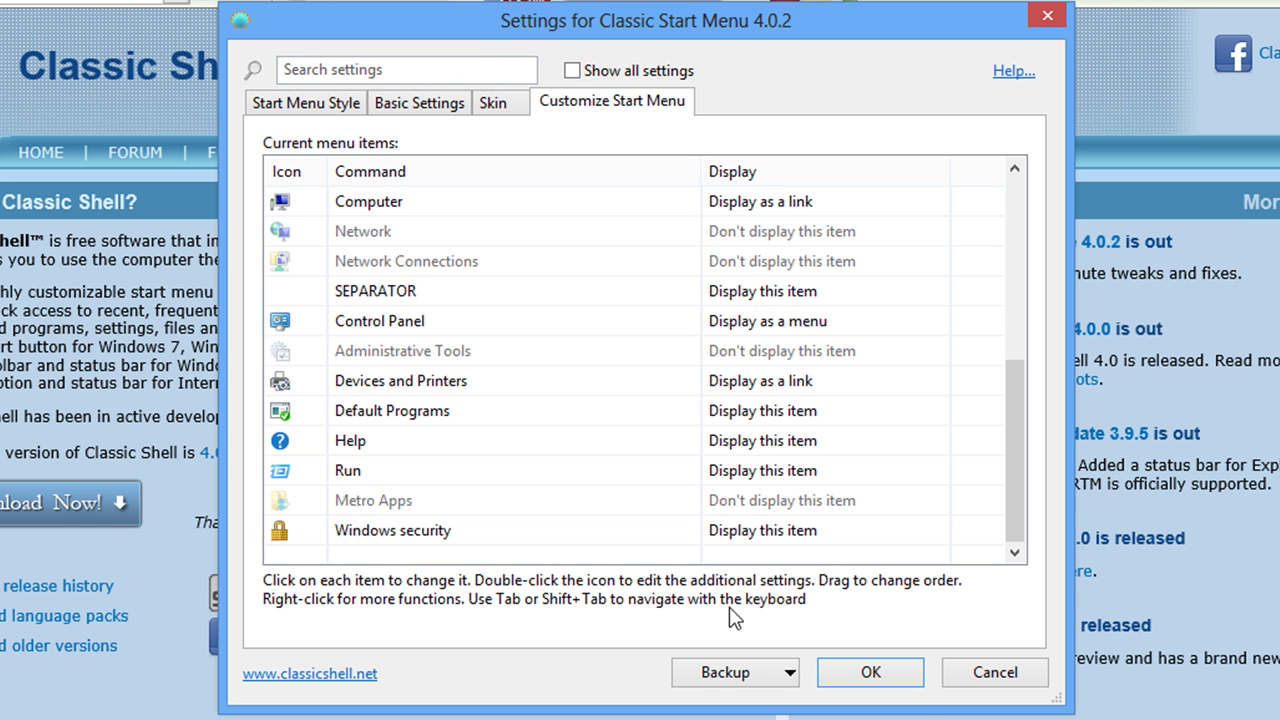
pyautogui.click(789, 672)
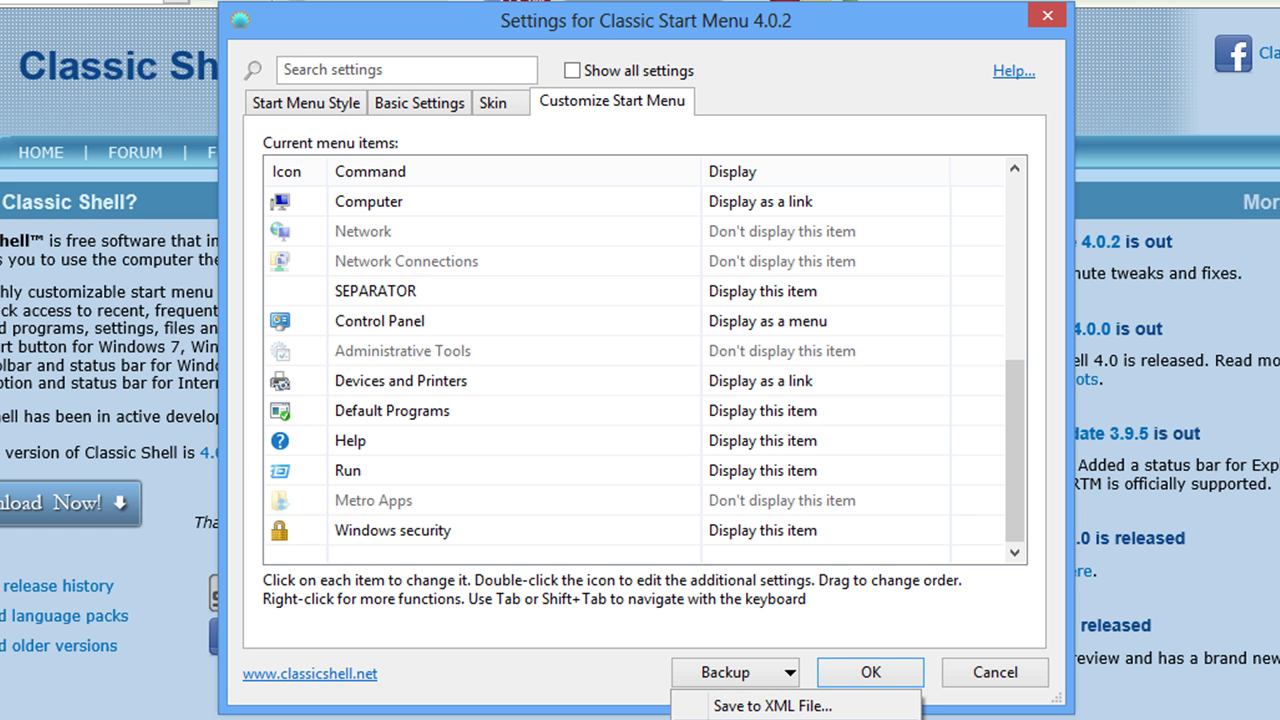
# Turn on the display of all settings and open the Start Button settings
pyautogui.click(572, 71)
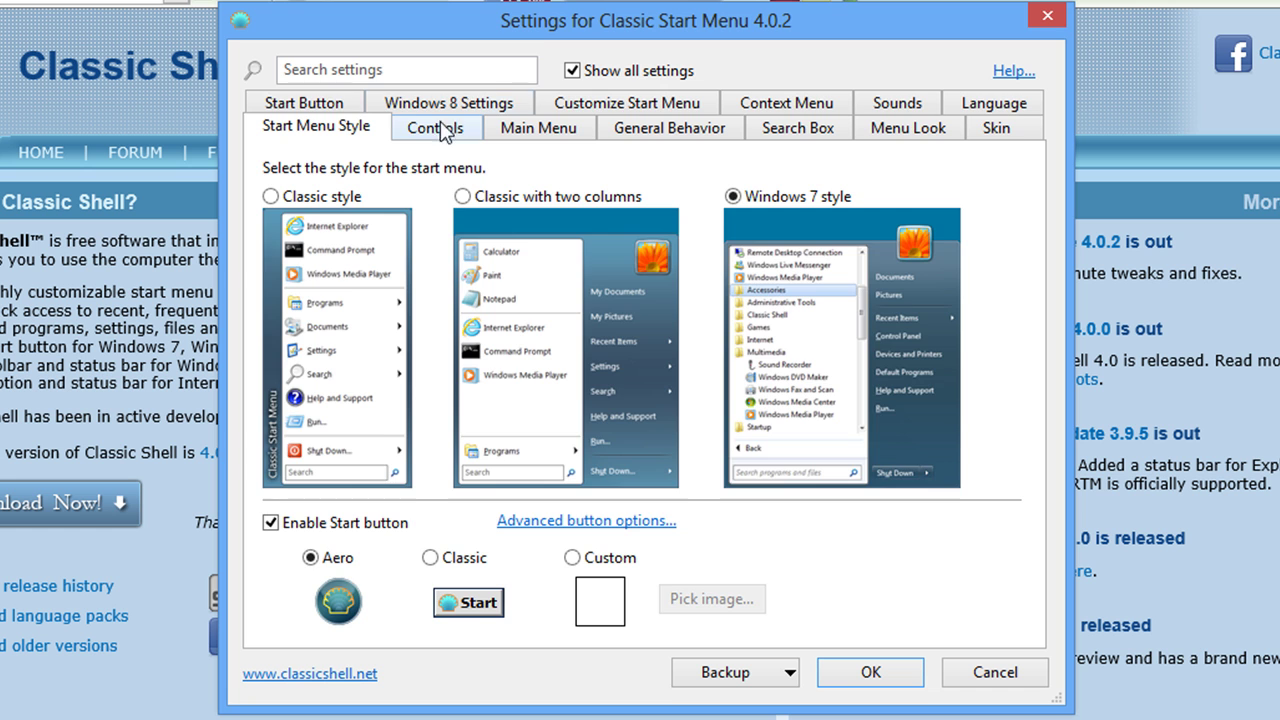
pyautogui.click(322, 104)
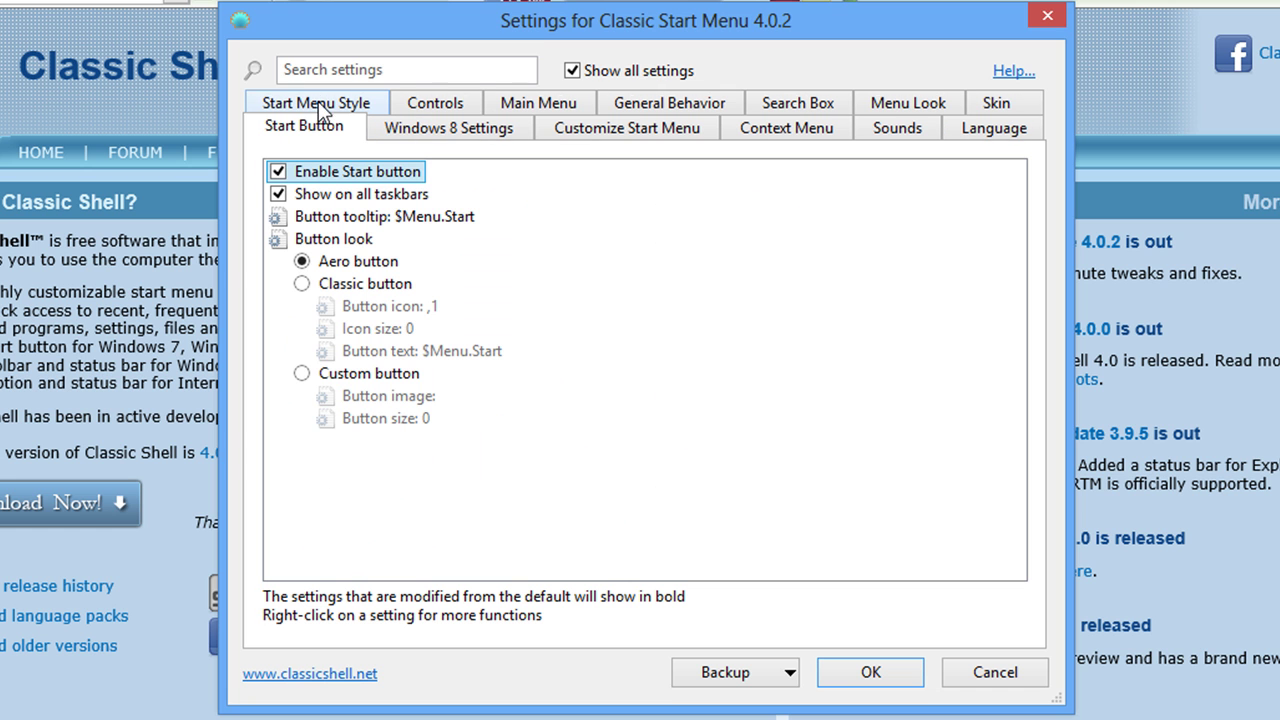
# Look through the Windows 8, Customize Start Menu, Context Menu, Search Box, General Behavior, Main Menu and Controls settings
pyautogui.click(424, 131)
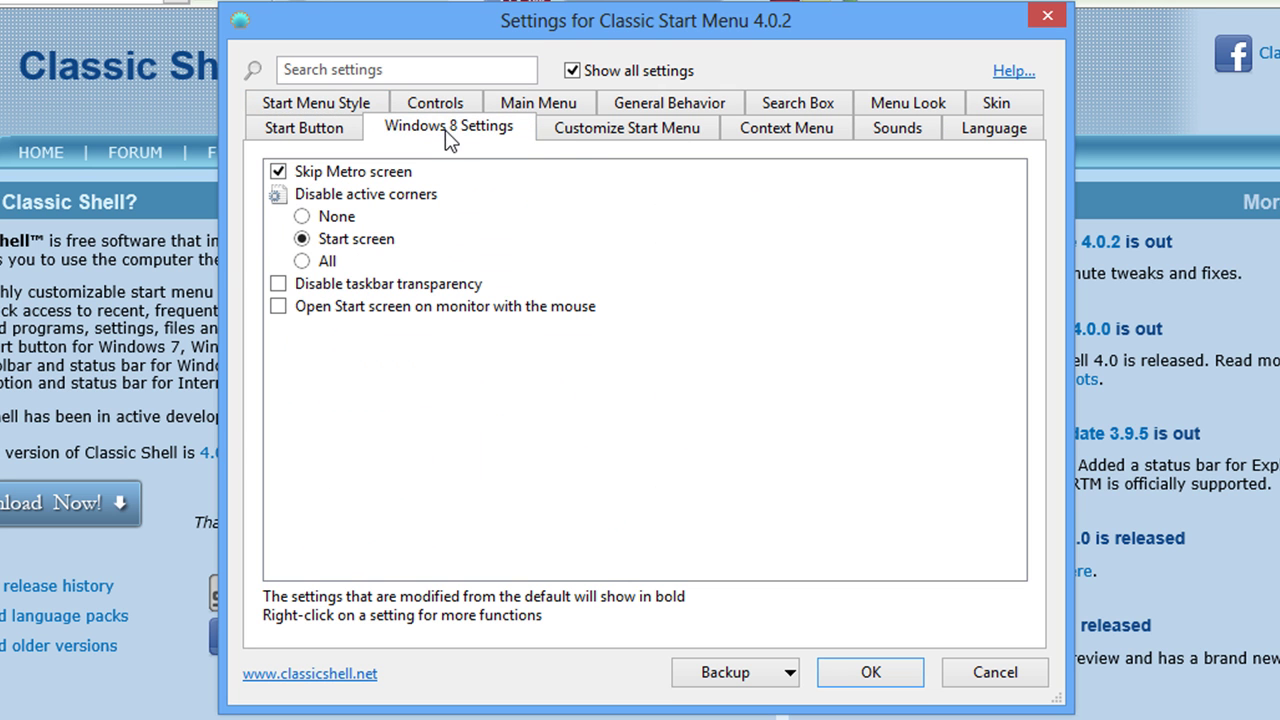
pyautogui.click(590, 130)
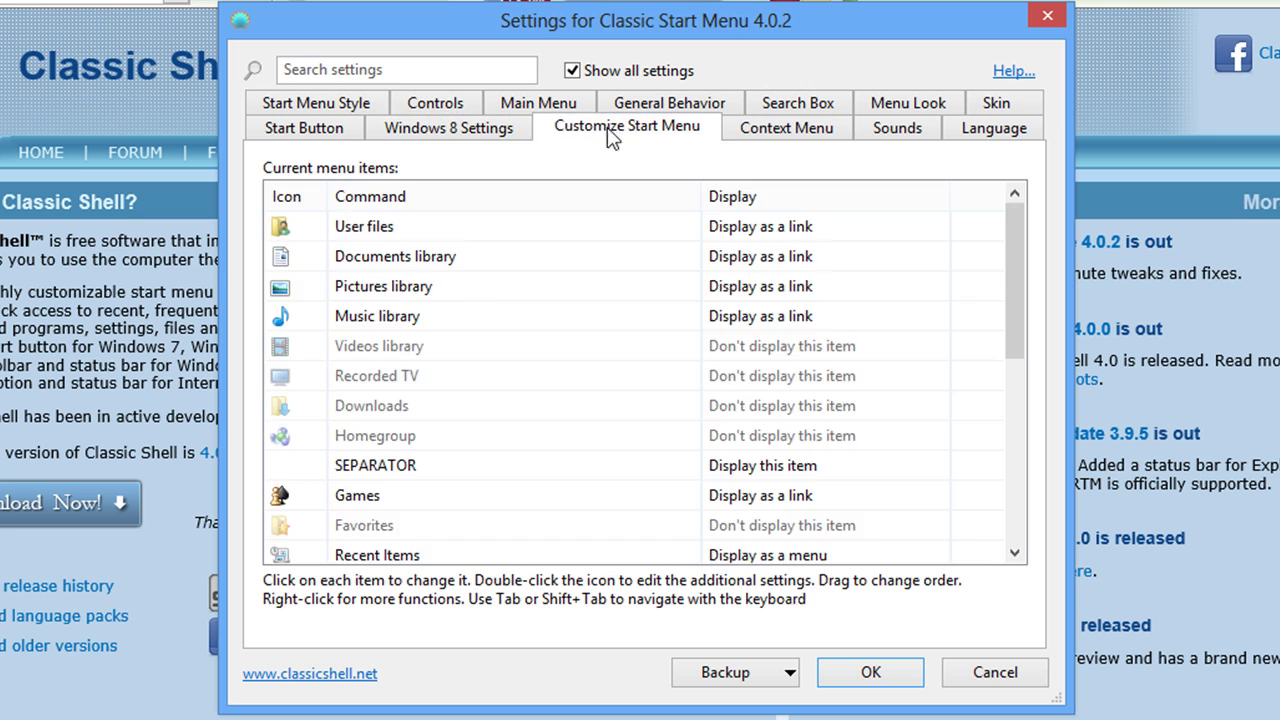
pyautogui.click(778, 130)
pyautogui.click(786, 107)
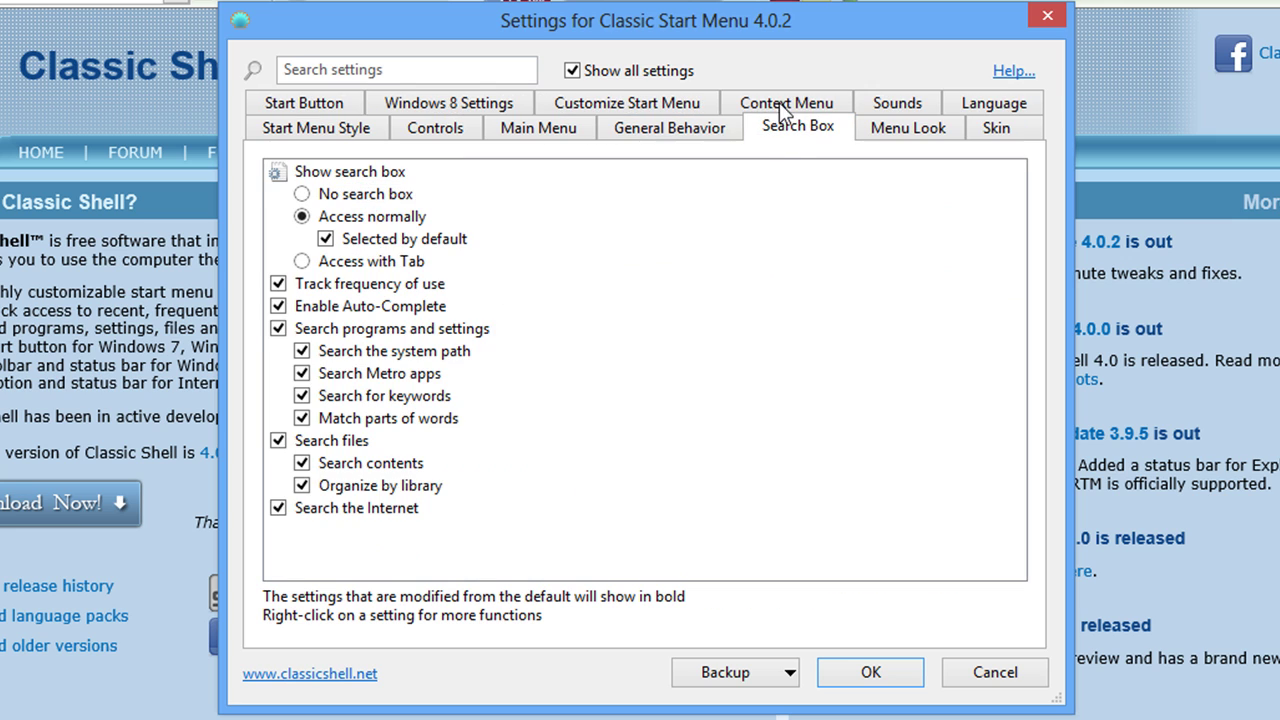
pyautogui.click(712, 132)
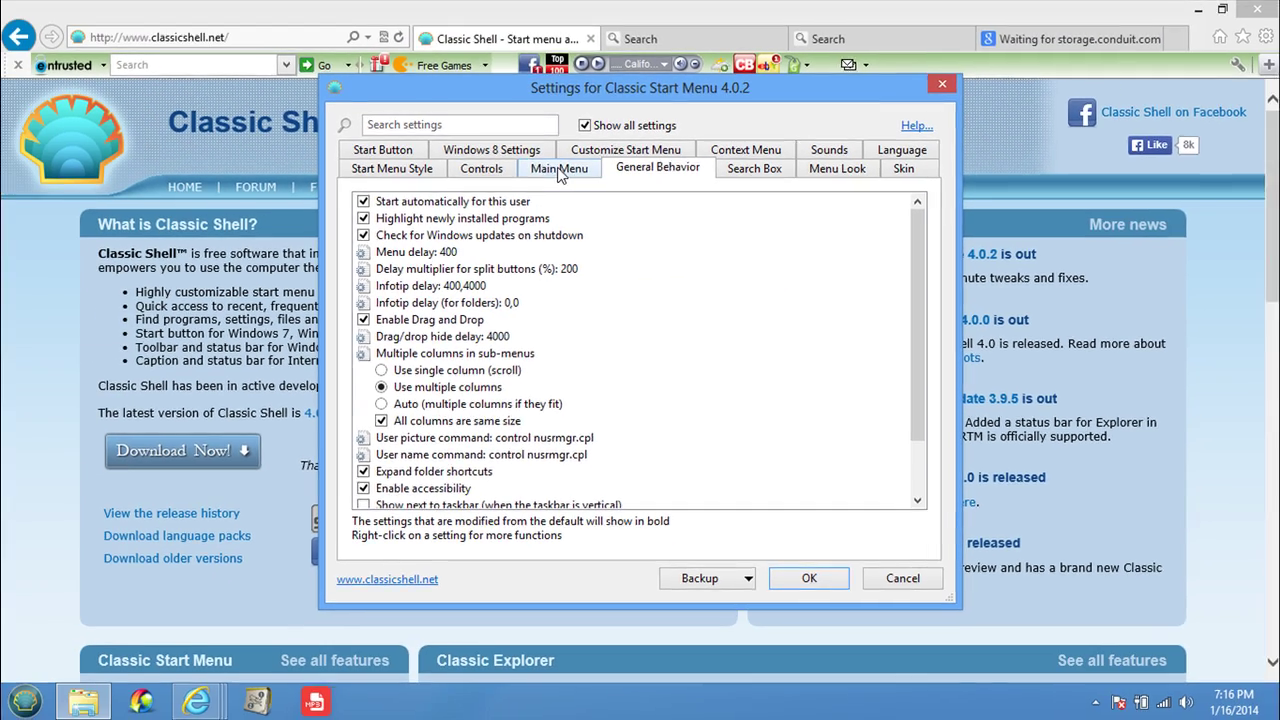
pyautogui.click(530, 138)
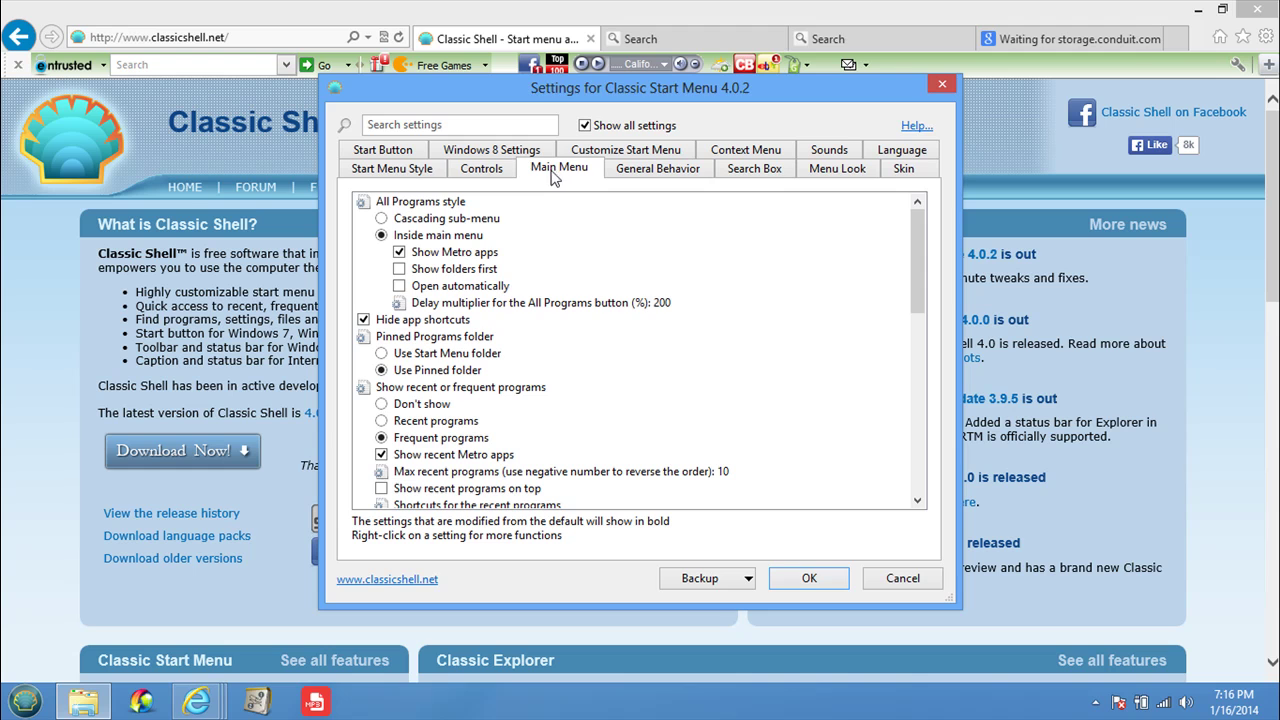
pyautogui.click(500, 172)
# Set the start button style to Classic in the Start Menu Style settings and apply the settings
pyautogui.click(428, 172)
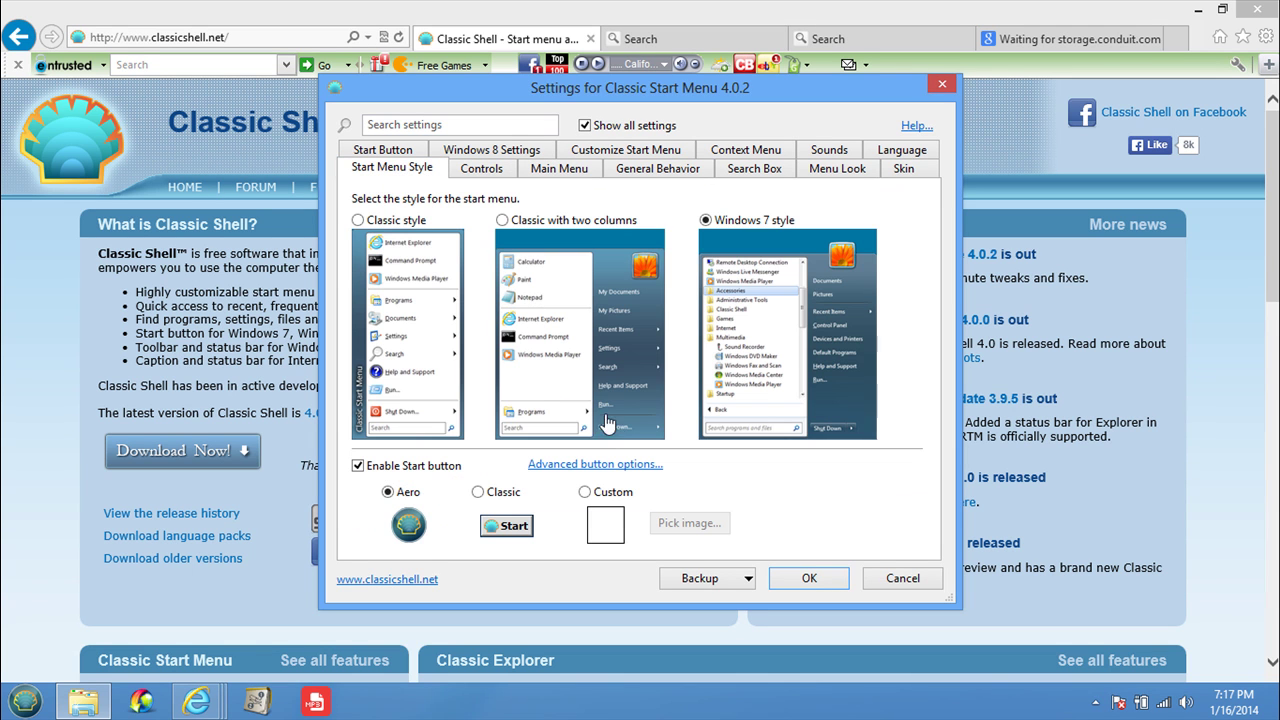
pyautogui.click(497, 494)
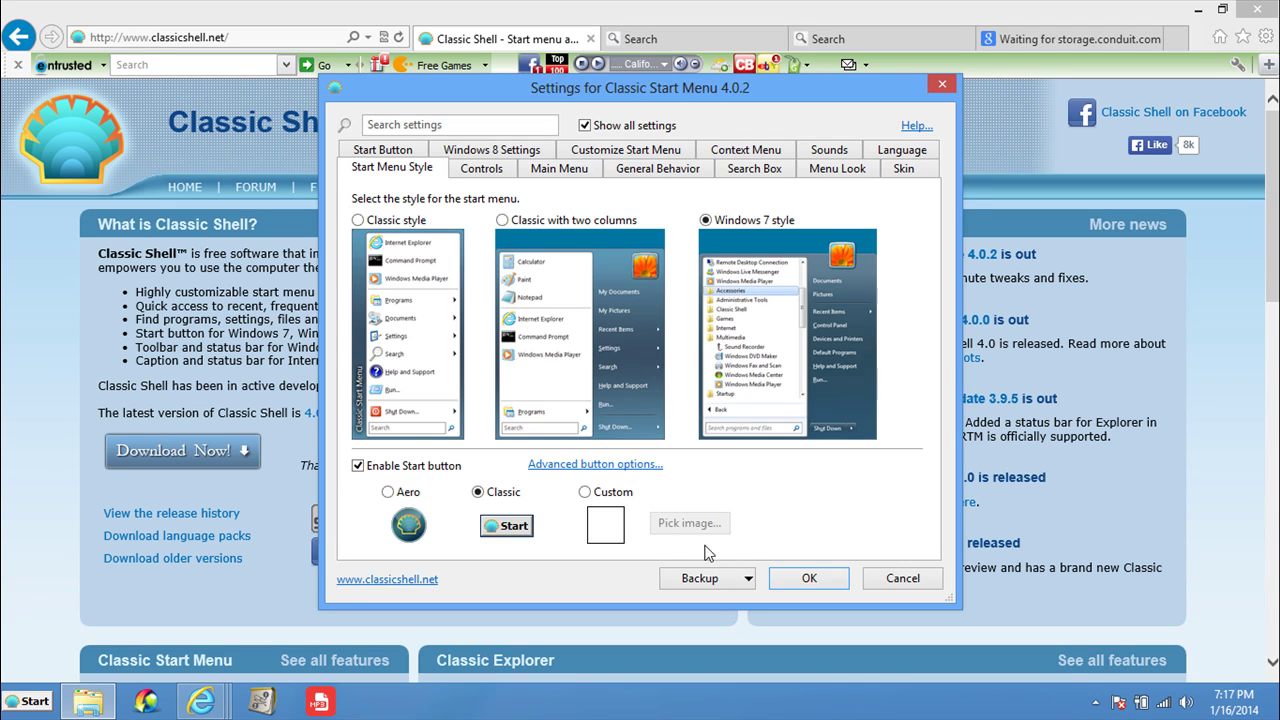
pyautogui.click(806, 578)
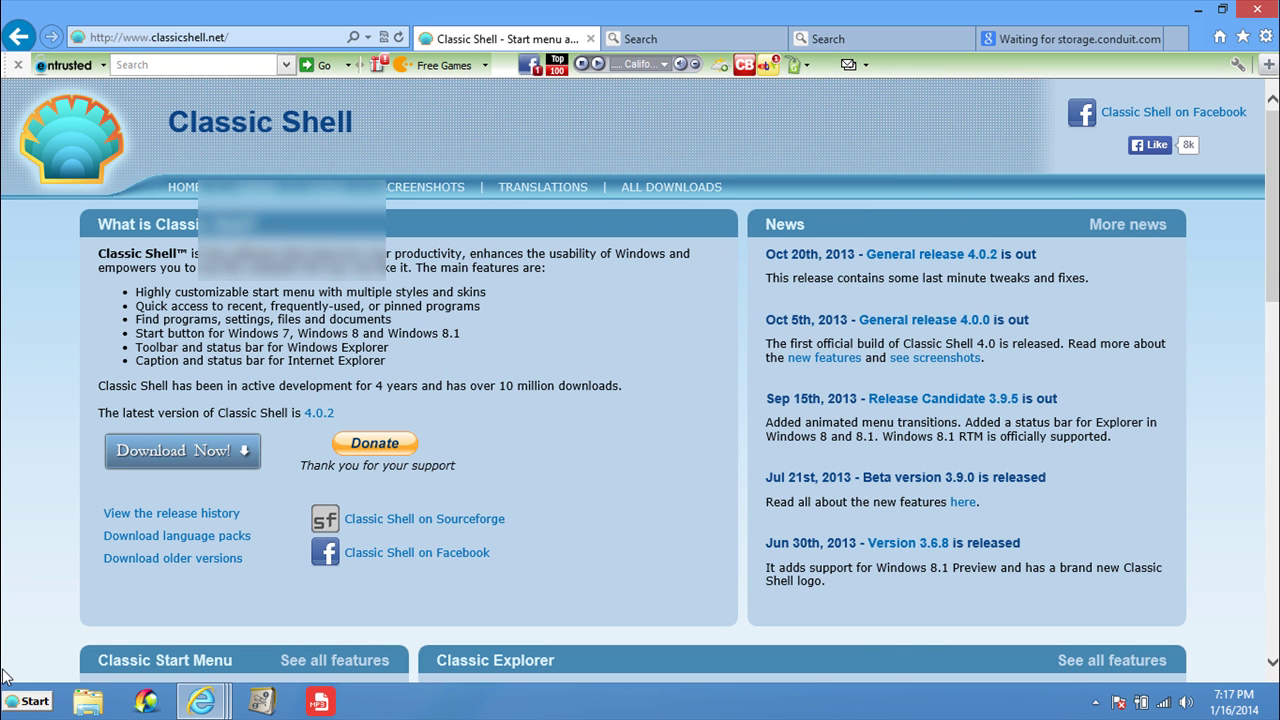
# Open the start menu and examine its Control Panel and Recent Items entries
pyautogui.click(33, 703)
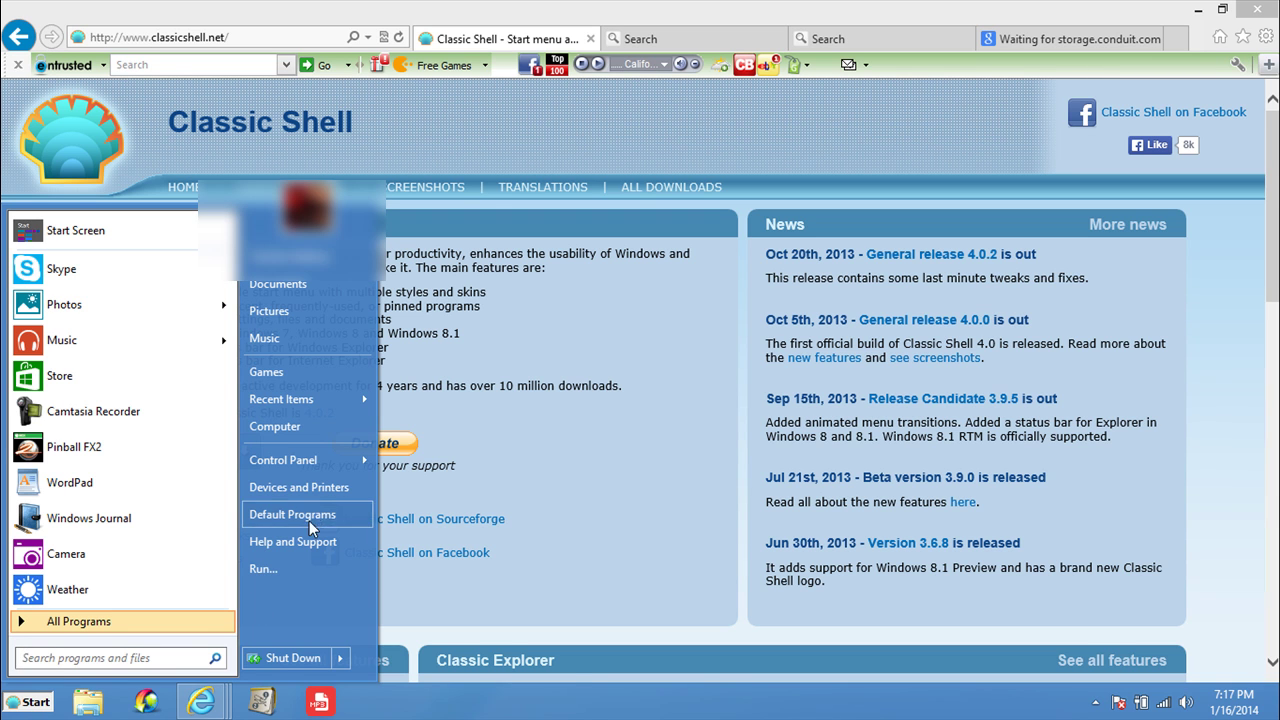
pyautogui.click(318, 457)
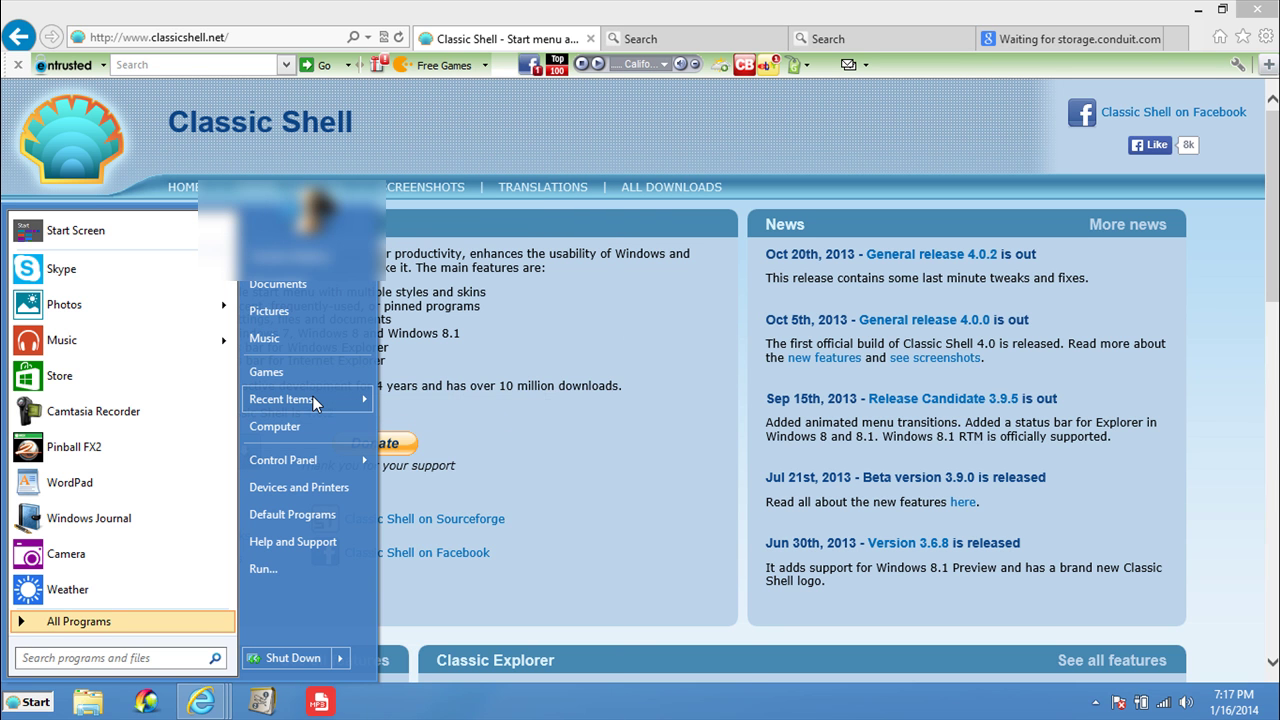
pyautogui.click(313, 397)
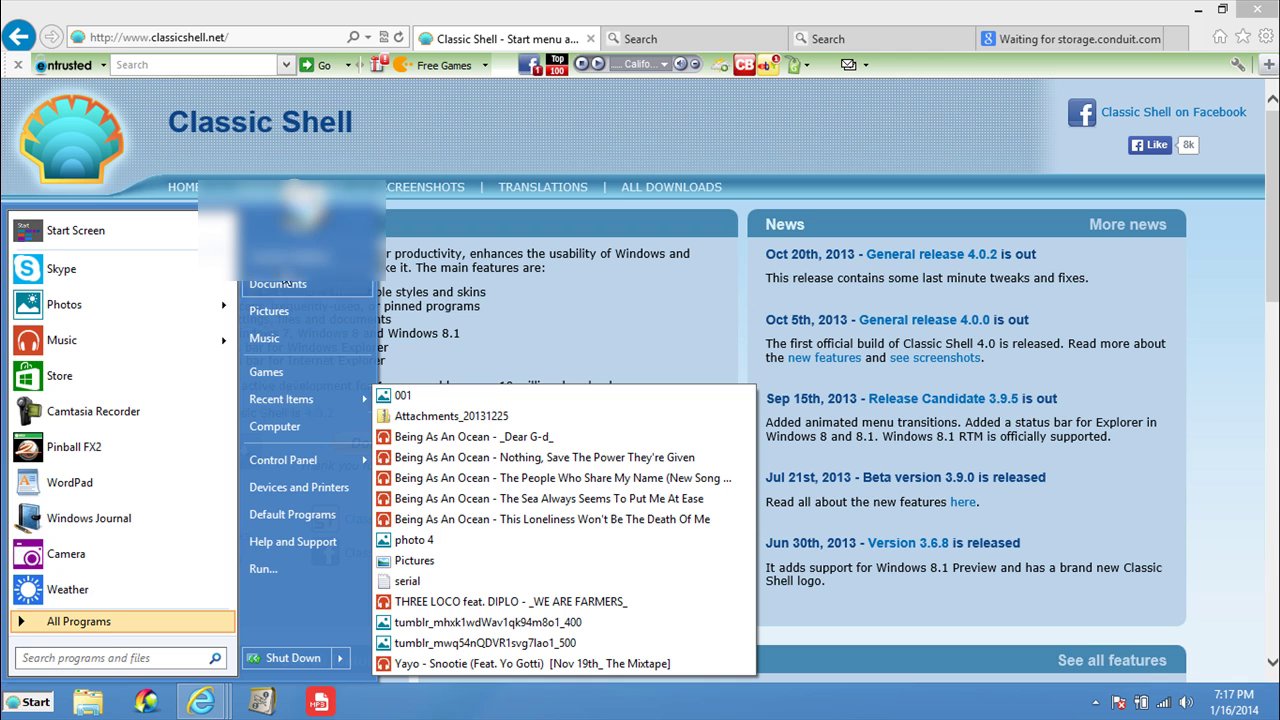
# Browse the All Programs list in the start menu, return to the main list and close the menu
pyautogui.click(108, 624)
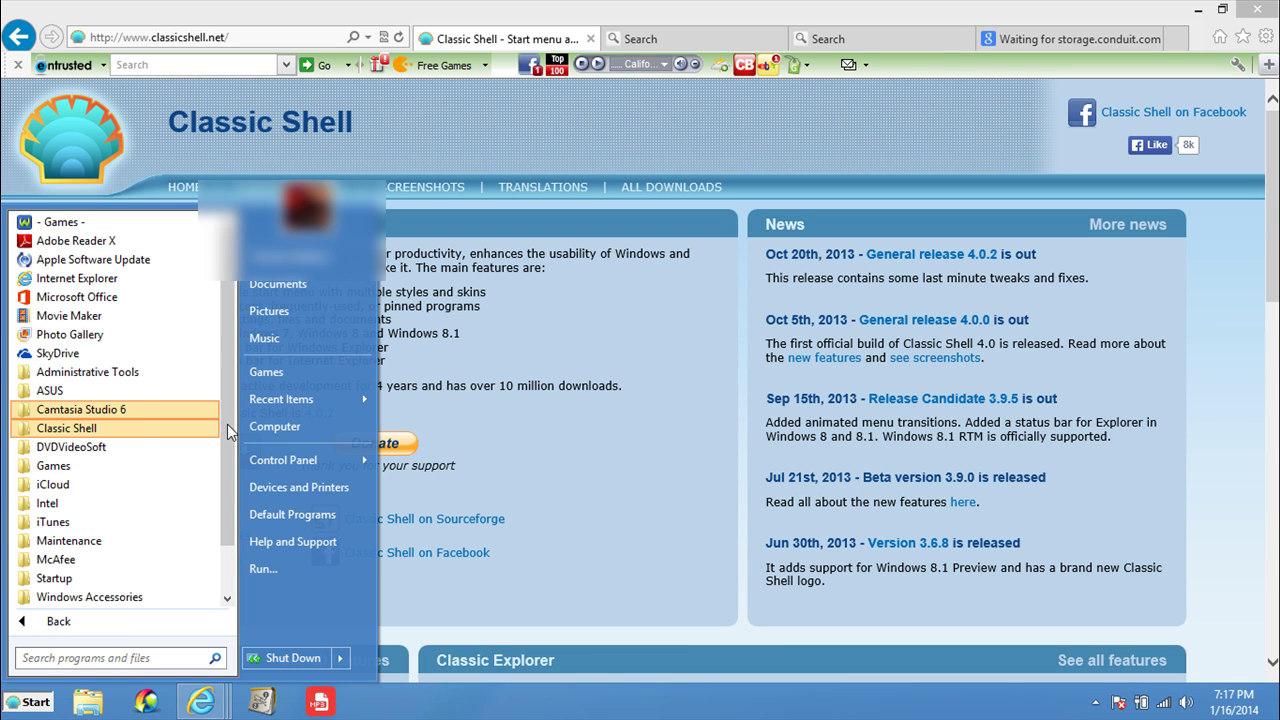
pyautogui.scroll(-1, 226, 420)
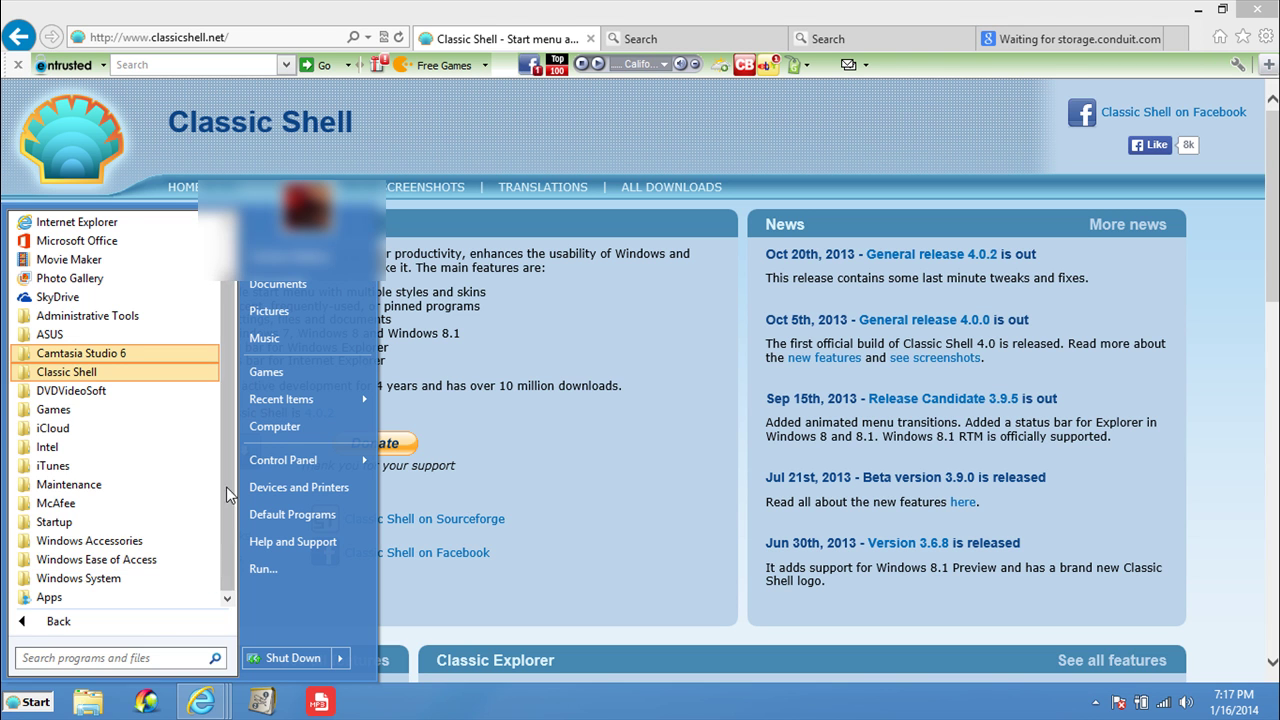
pyautogui.moveTo(228, 482); pyautogui.dragTo(224, 357)
pyautogui.click(58, 622)
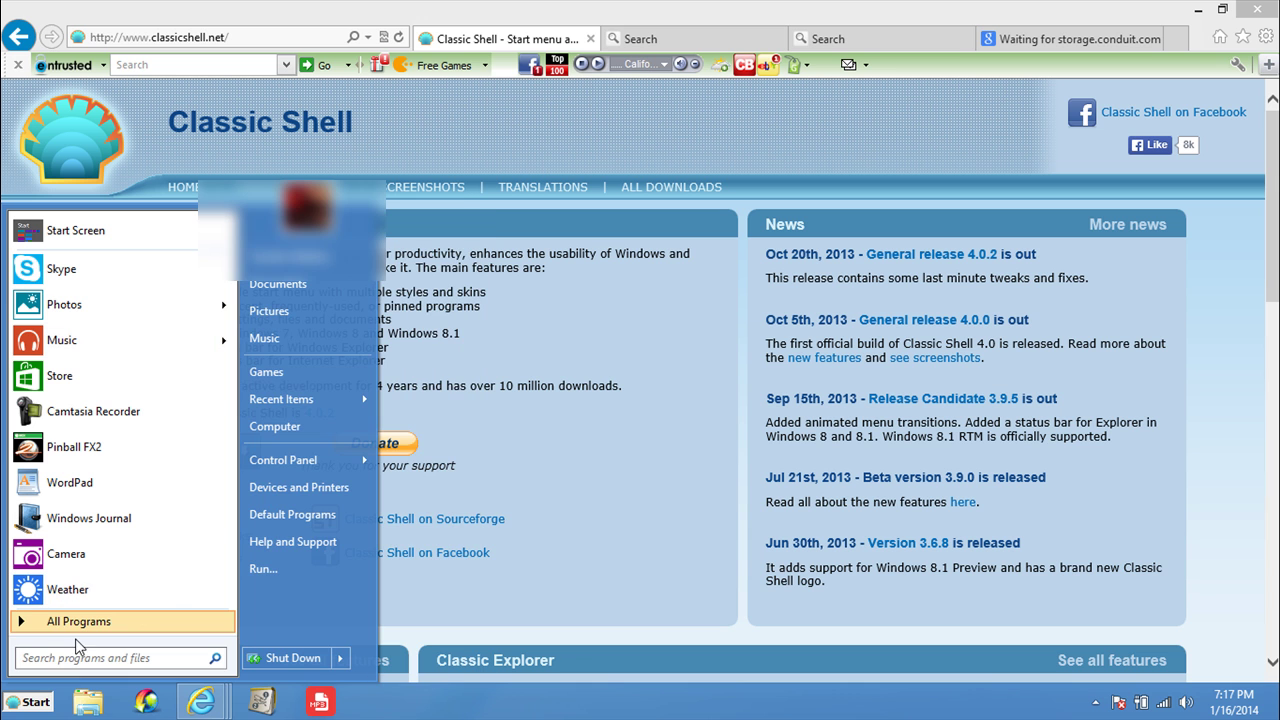
pyautogui.click(559, 495)
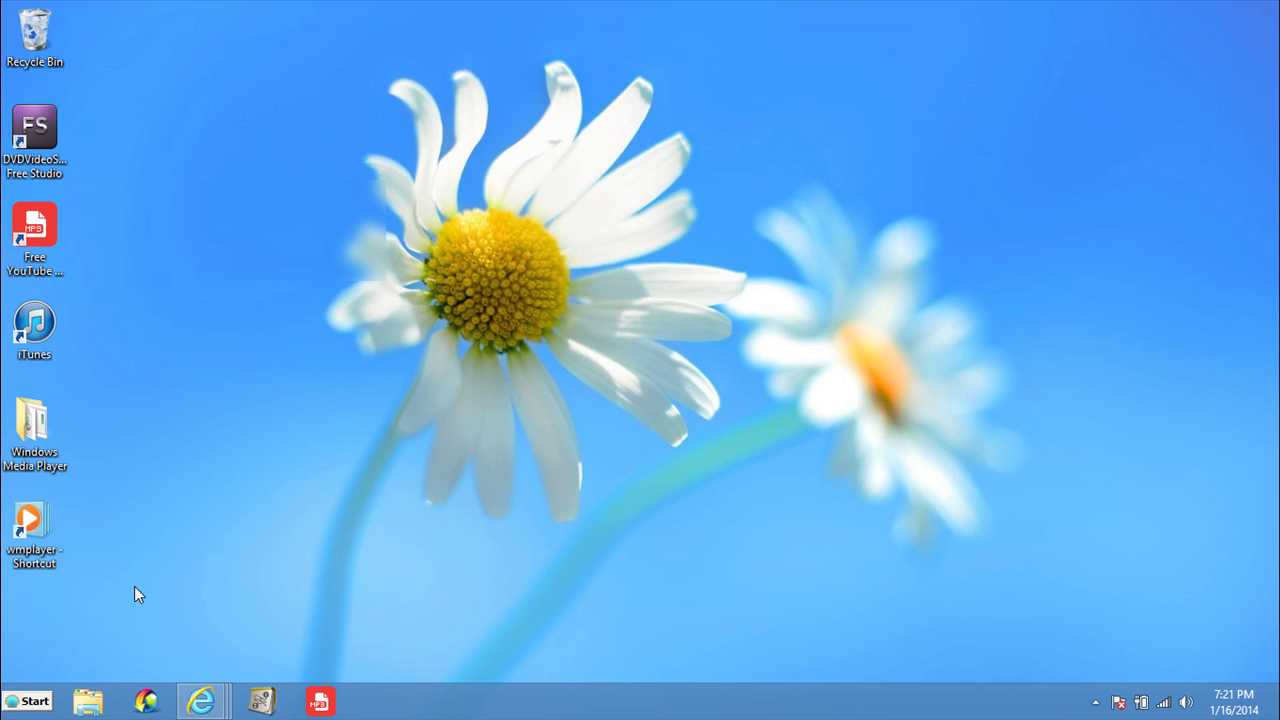
# Open and close the start menu repeatedly from the desktop to check how it responds
pyautogui.press('super')
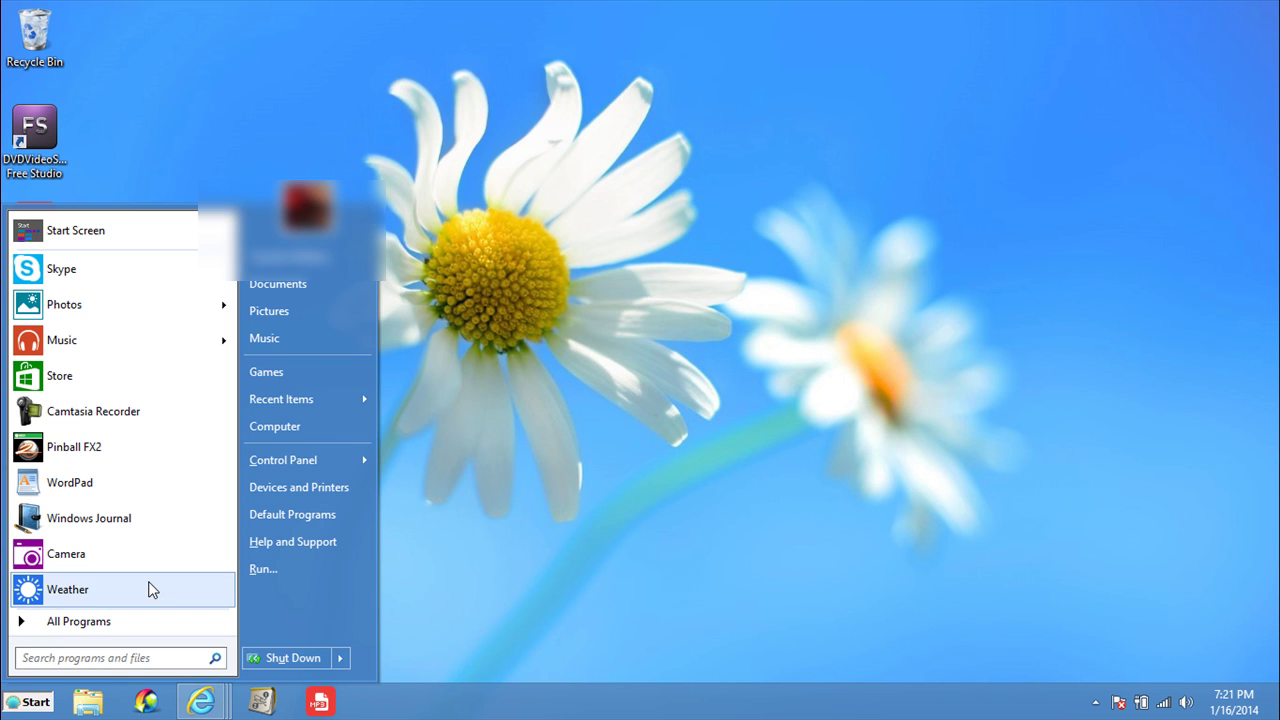
pyautogui.press('super')
pyautogui.press('super')
pyautogui.press('super')
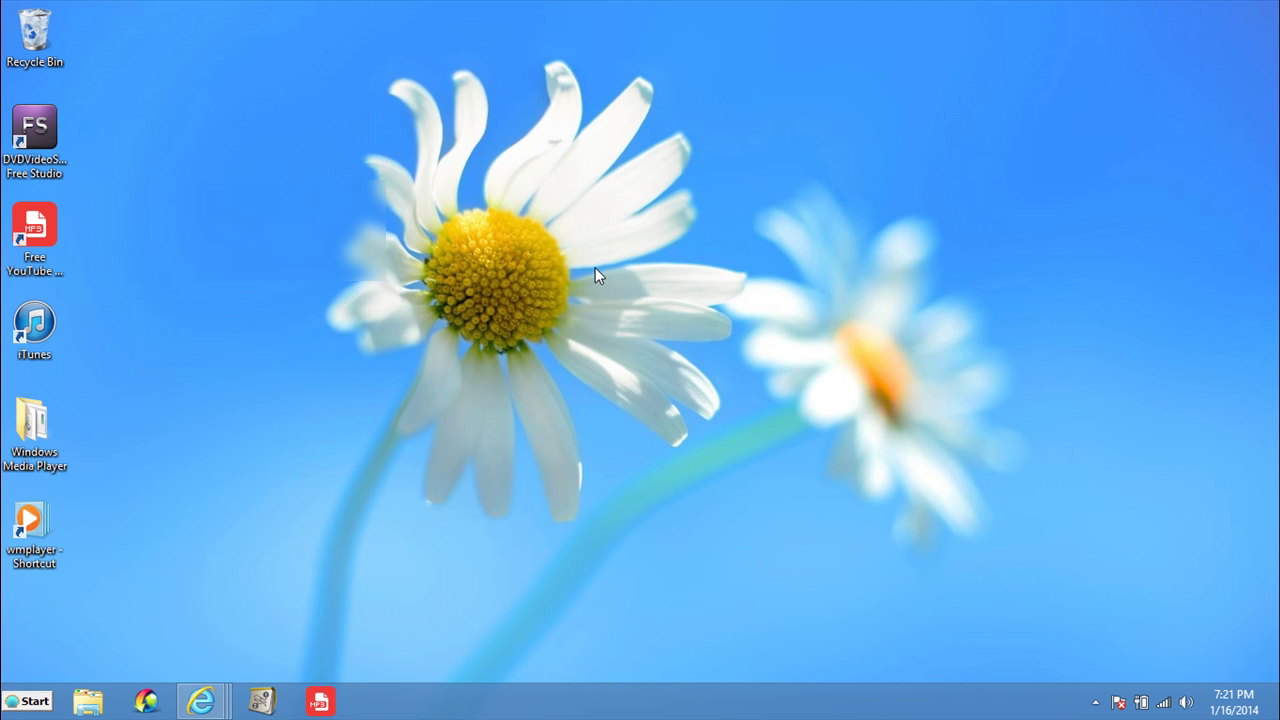
# Open the Windows 8 Start Screen from the start menu and return to the desktop, checking the start menu there
pyautogui.click(36, 702)
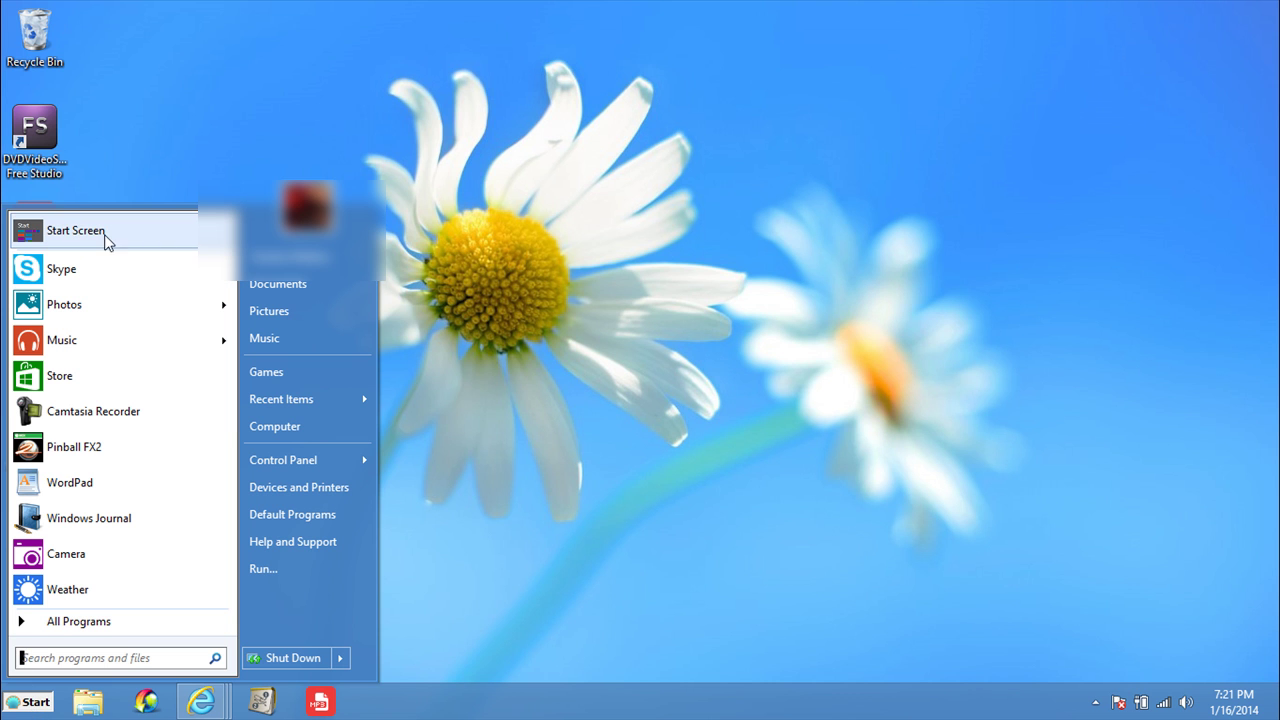
pyautogui.click(141, 230)
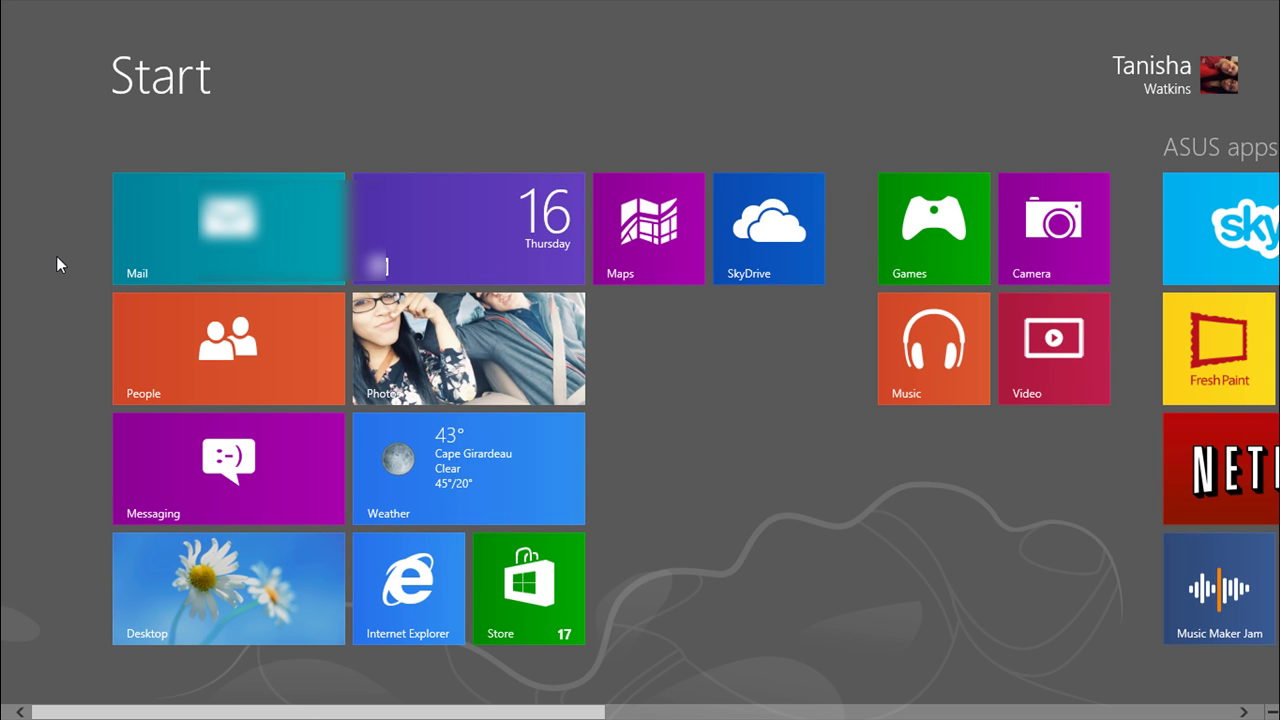
pyautogui.press('super')
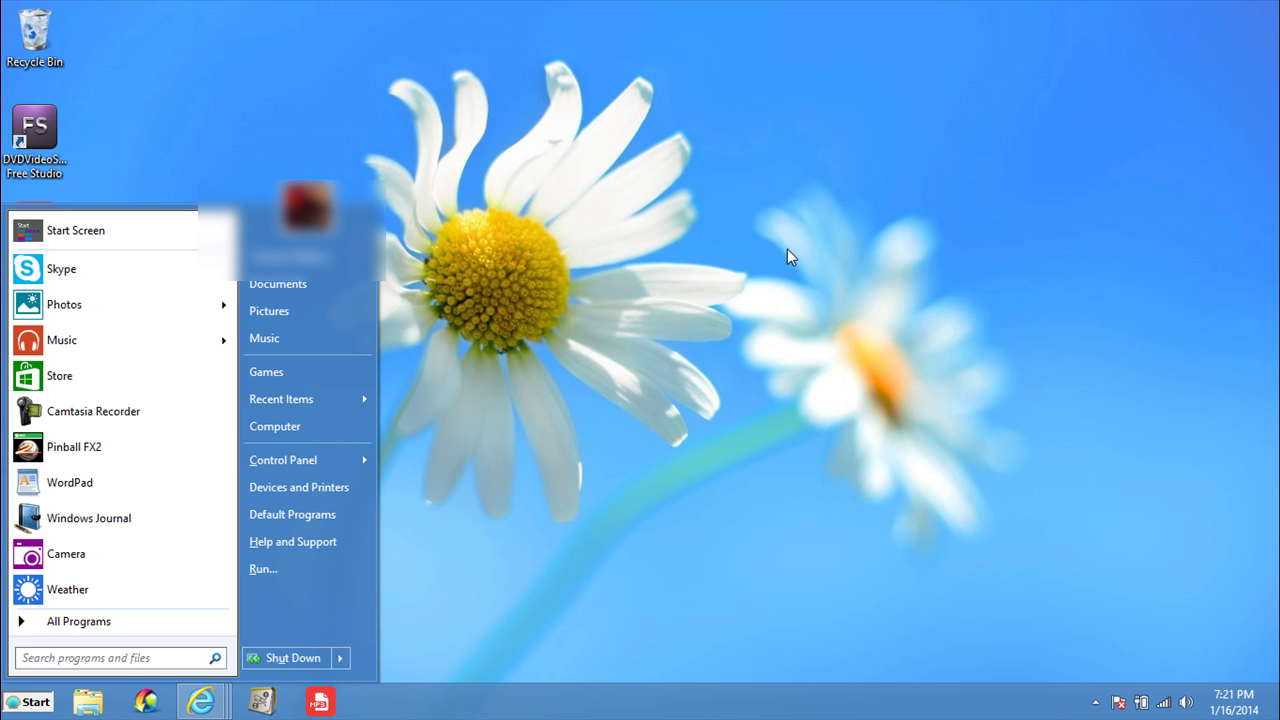
pyautogui.click(787, 249)
pyautogui.press('super')
pyautogui.press('super')
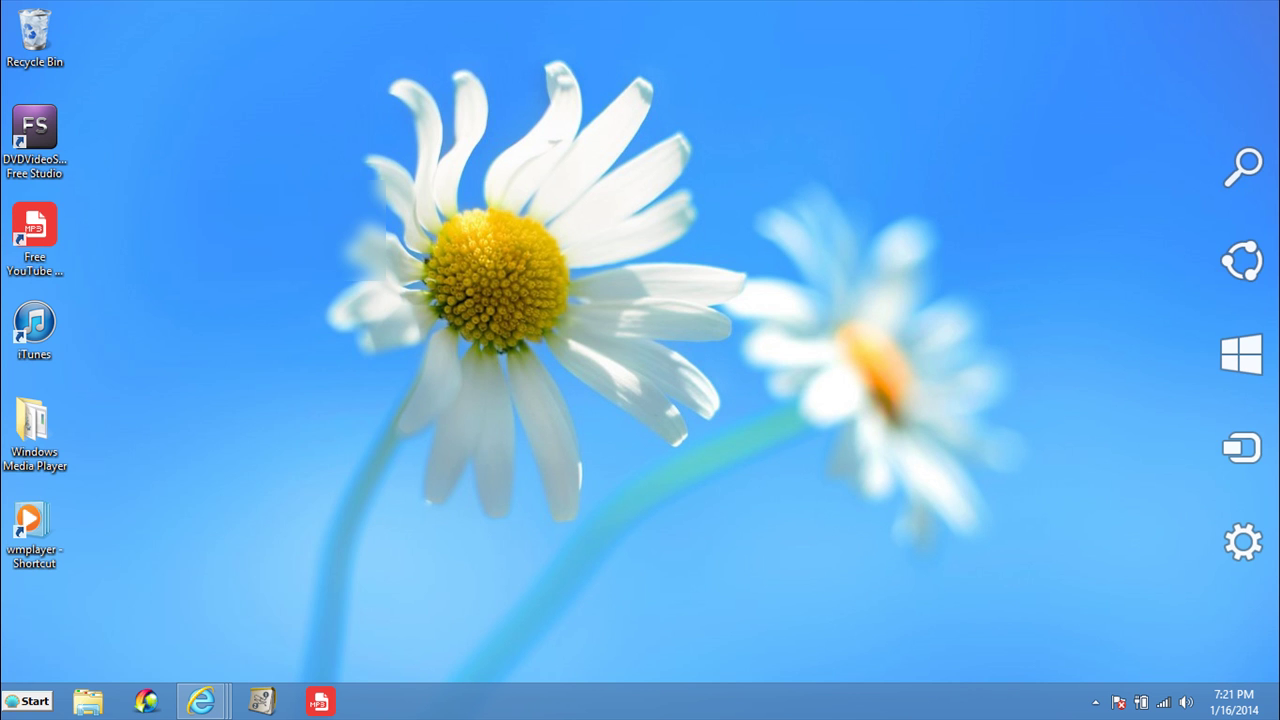
# Open the Windows 8 Start Screen from the charms bar and return to the desktop
pyautogui.moveTo(1278, 4)
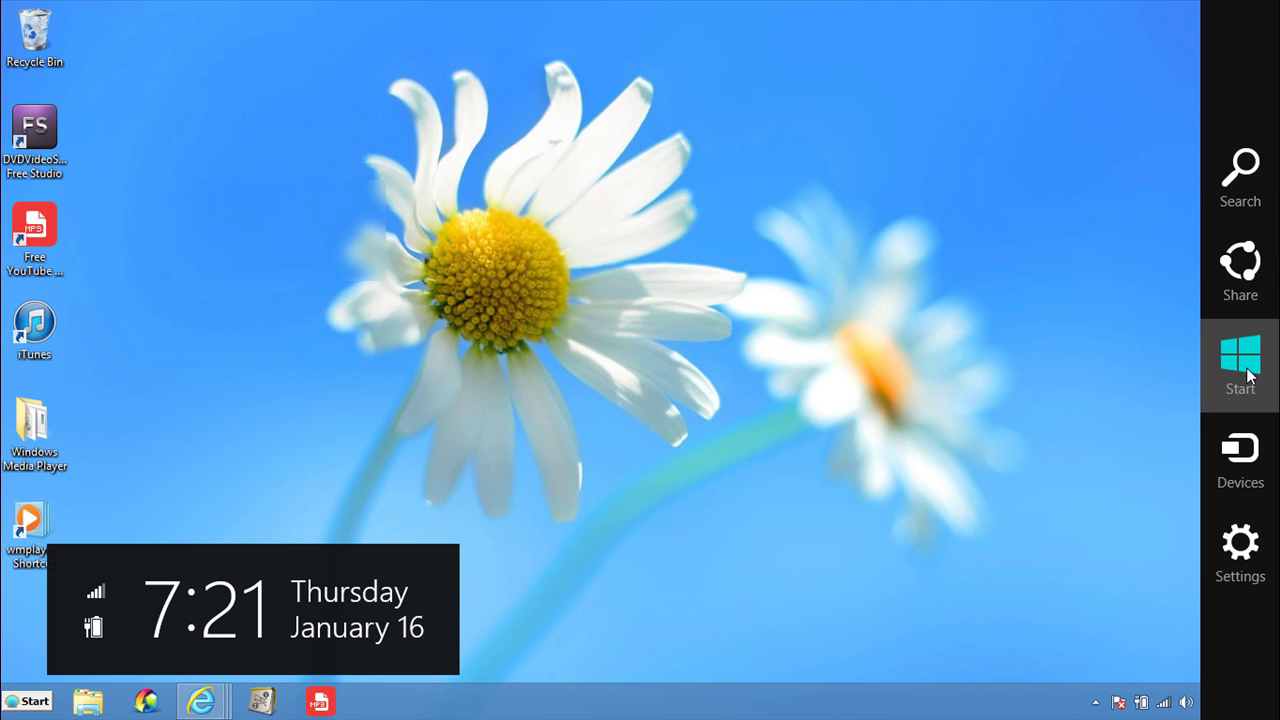
pyautogui.click(1248, 375)
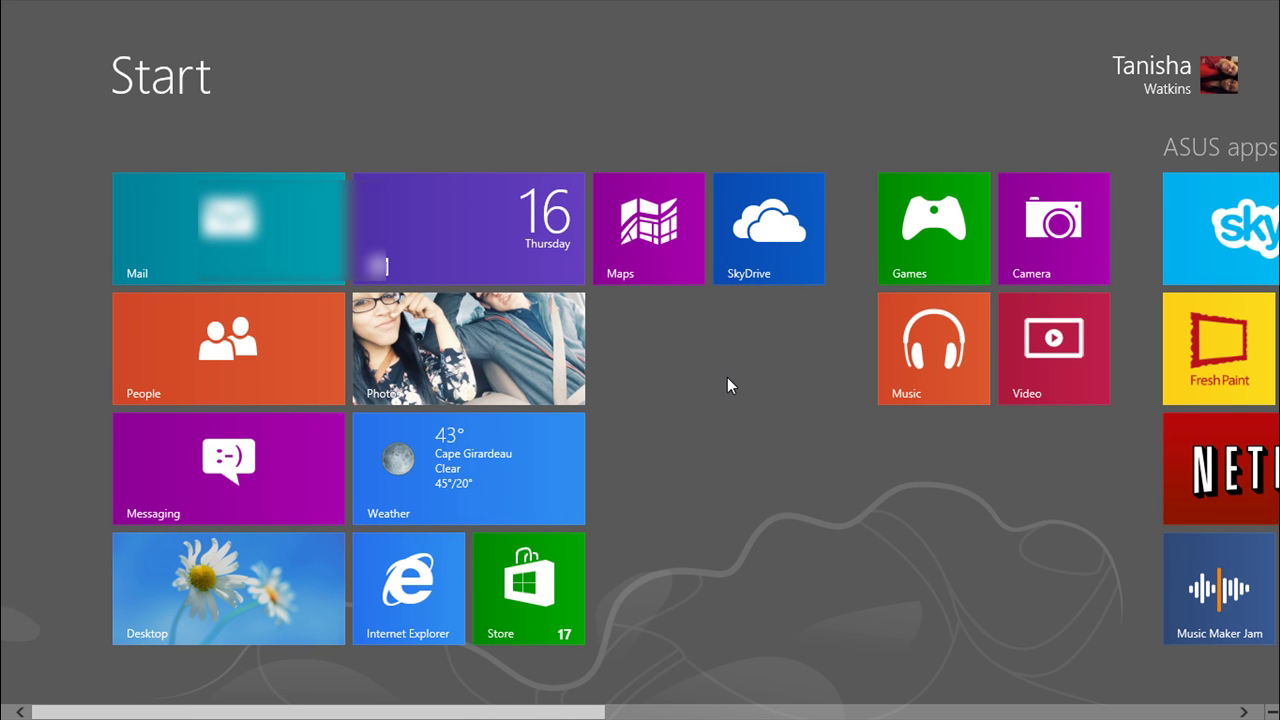
pyautogui.press('super')
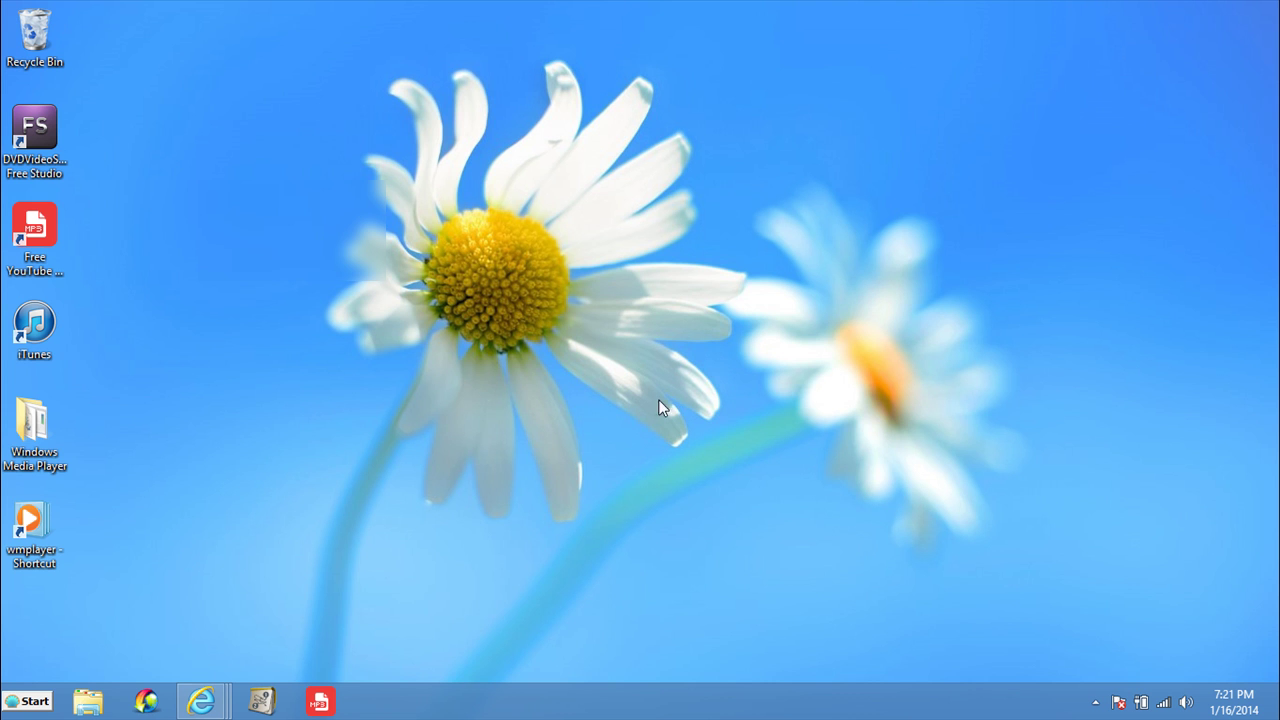
# Examine the options available for WordPad in the start menu and close the menu without choosing any
pyautogui.click(33, 702)
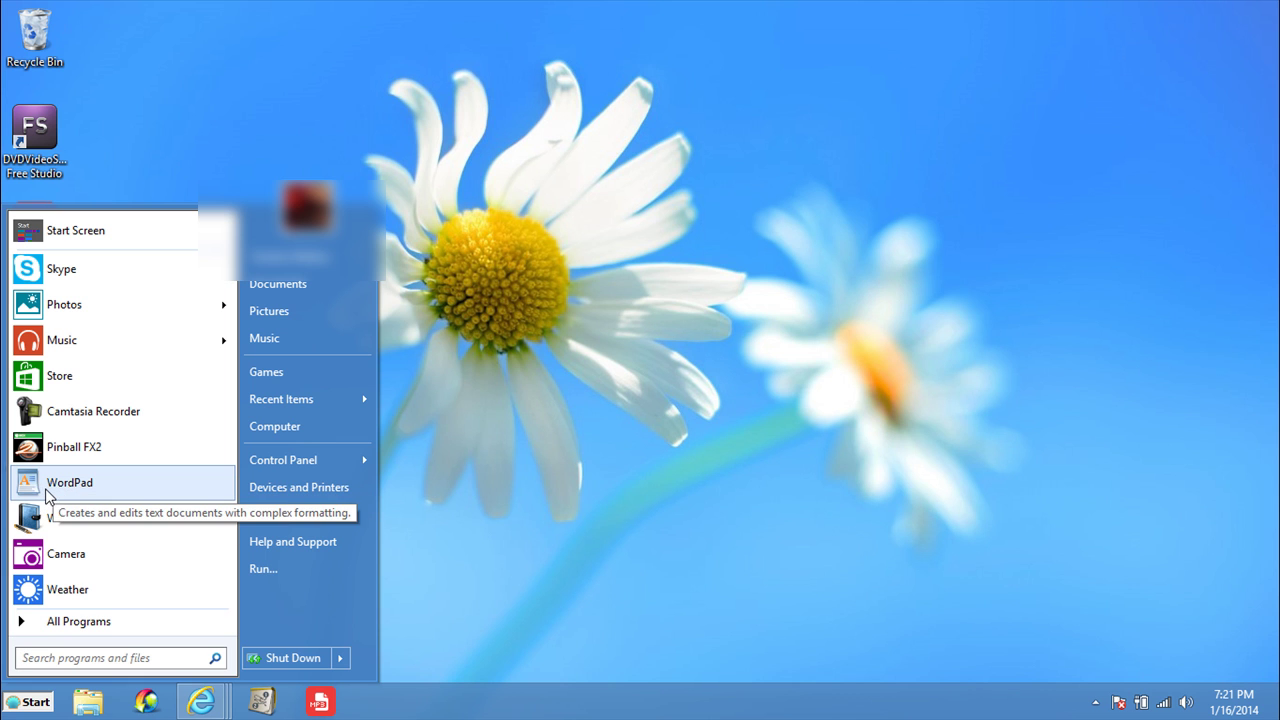
pyautogui.rightClick(48, 488)
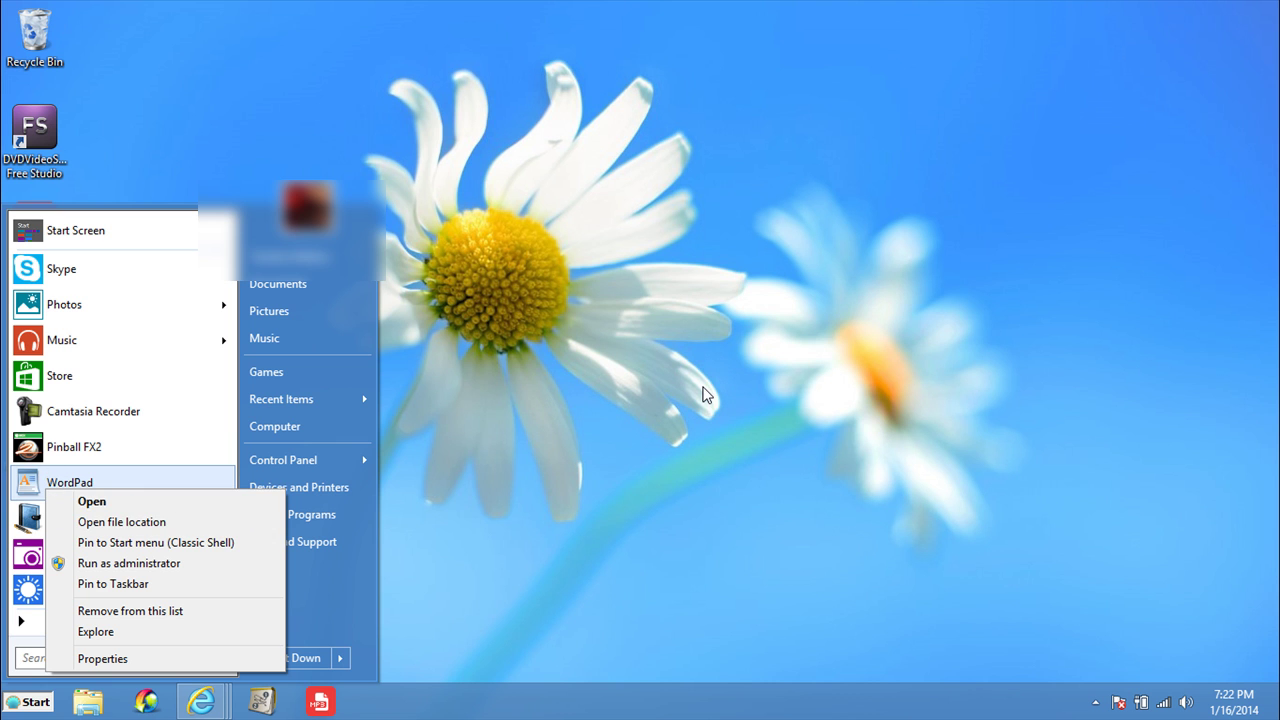
pyautogui.click(643, 417)
# Create a desktop shortcut for WordPad from its start menu entry, and delete that shortcut from the desktop
pyautogui.click(28, 701)
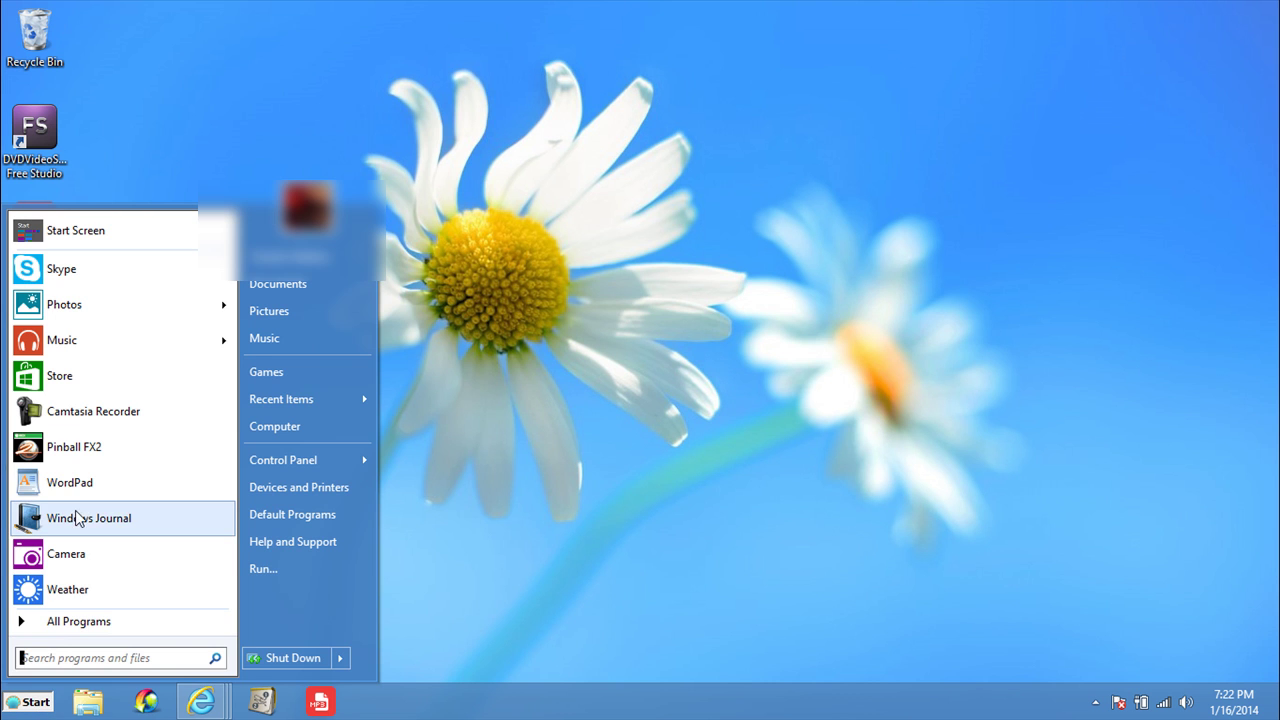
pyautogui.moveTo(84, 493); pyautogui.dragTo(614, 458)
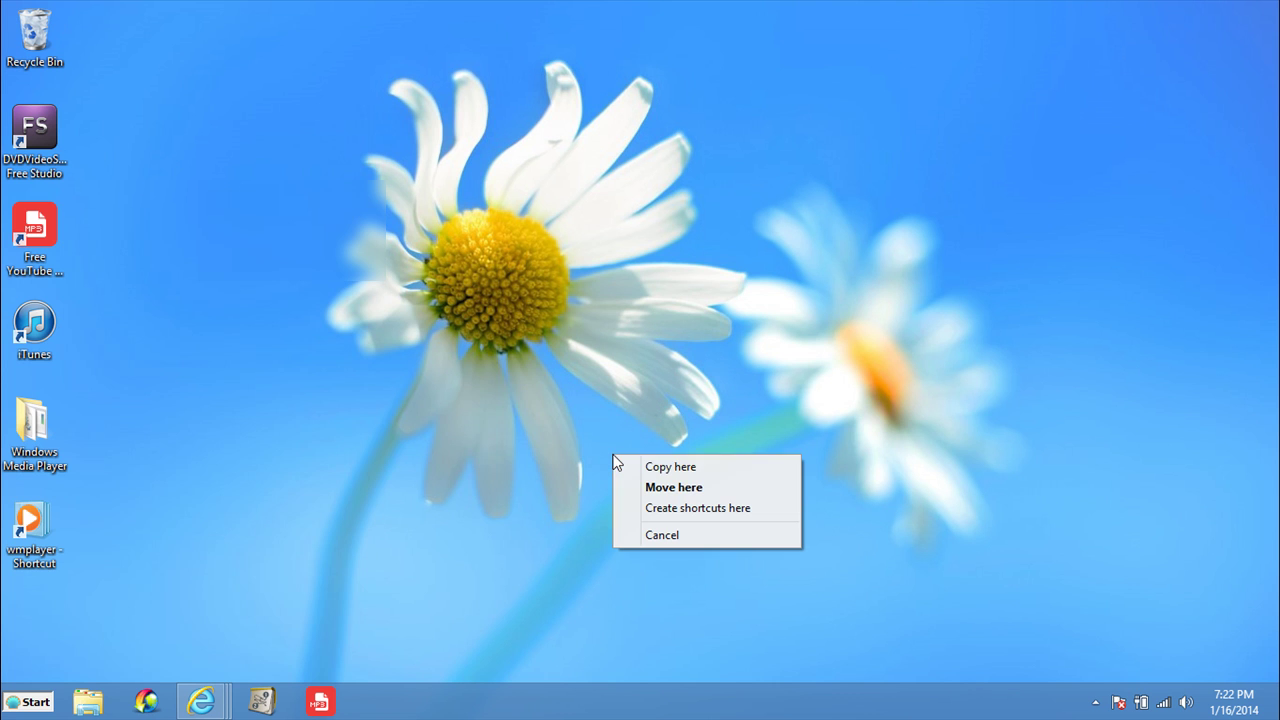
pyautogui.click(655, 508)
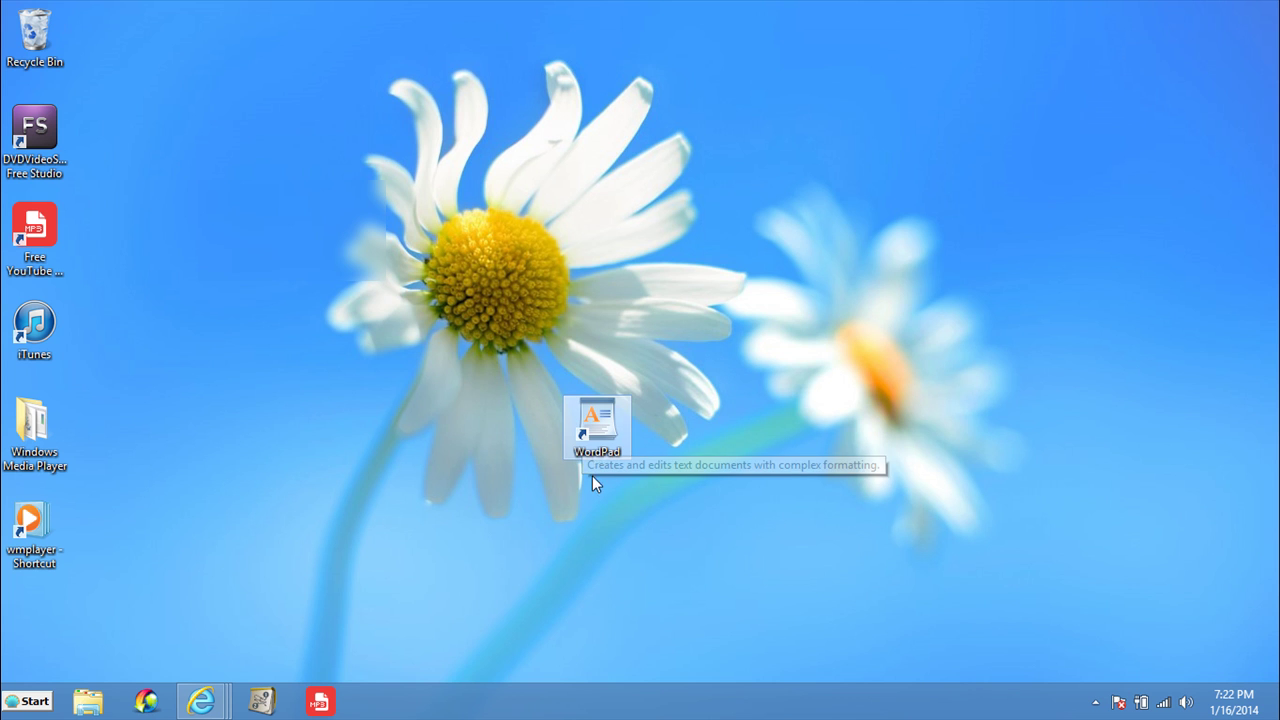
pyautogui.press('Delete')
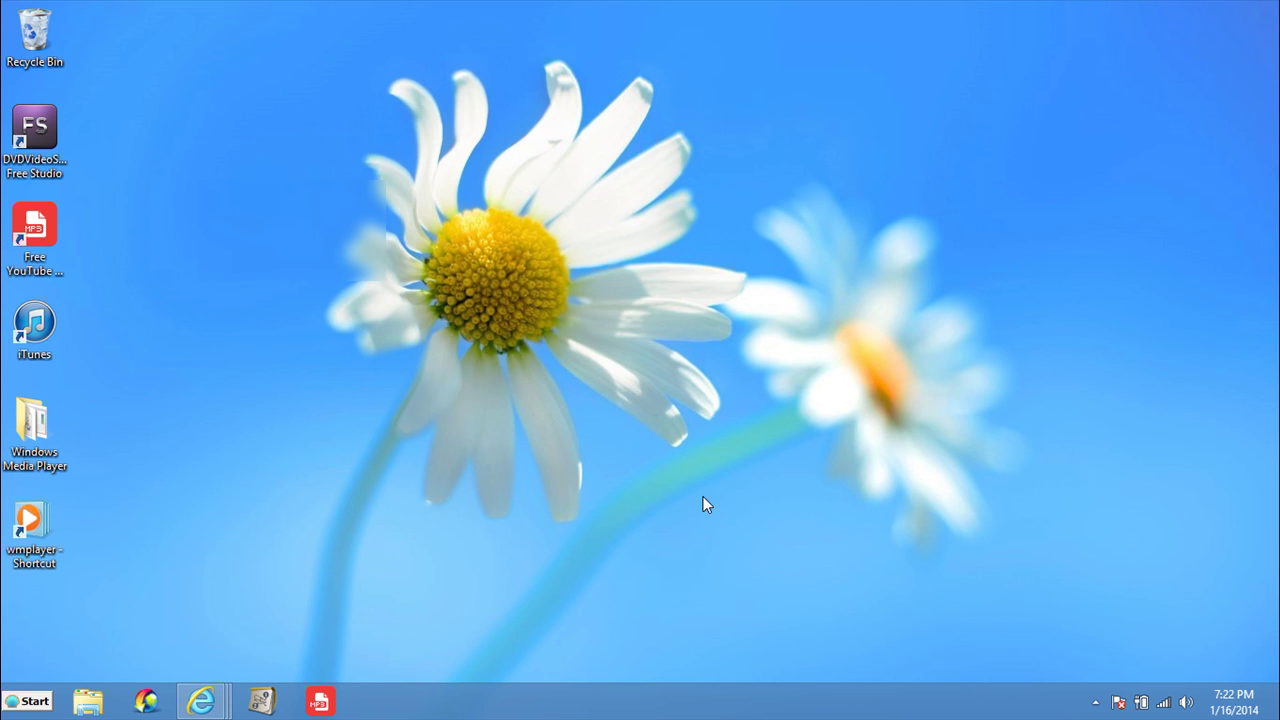